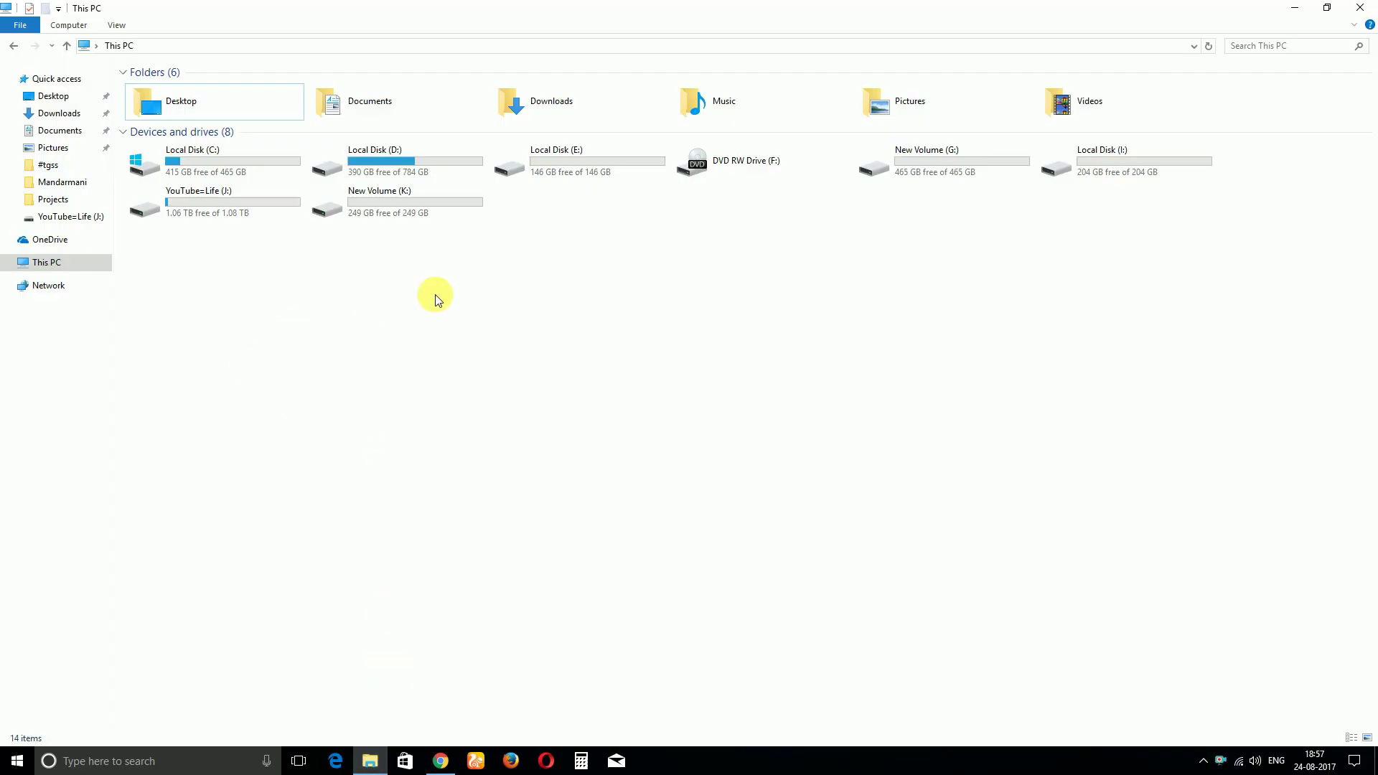
Confirm the empty-area and drive K: and D: context menus offer only 'Open PowerShell window here'
{"action": "right_click", "coordinate": [435, 294]}
{"action": "left_click", "coordinate": [386, 343]}
{"action": "right_click", "coordinate": [386, 343]}
{"action": "left_click", "coordinate": [377, 244]}
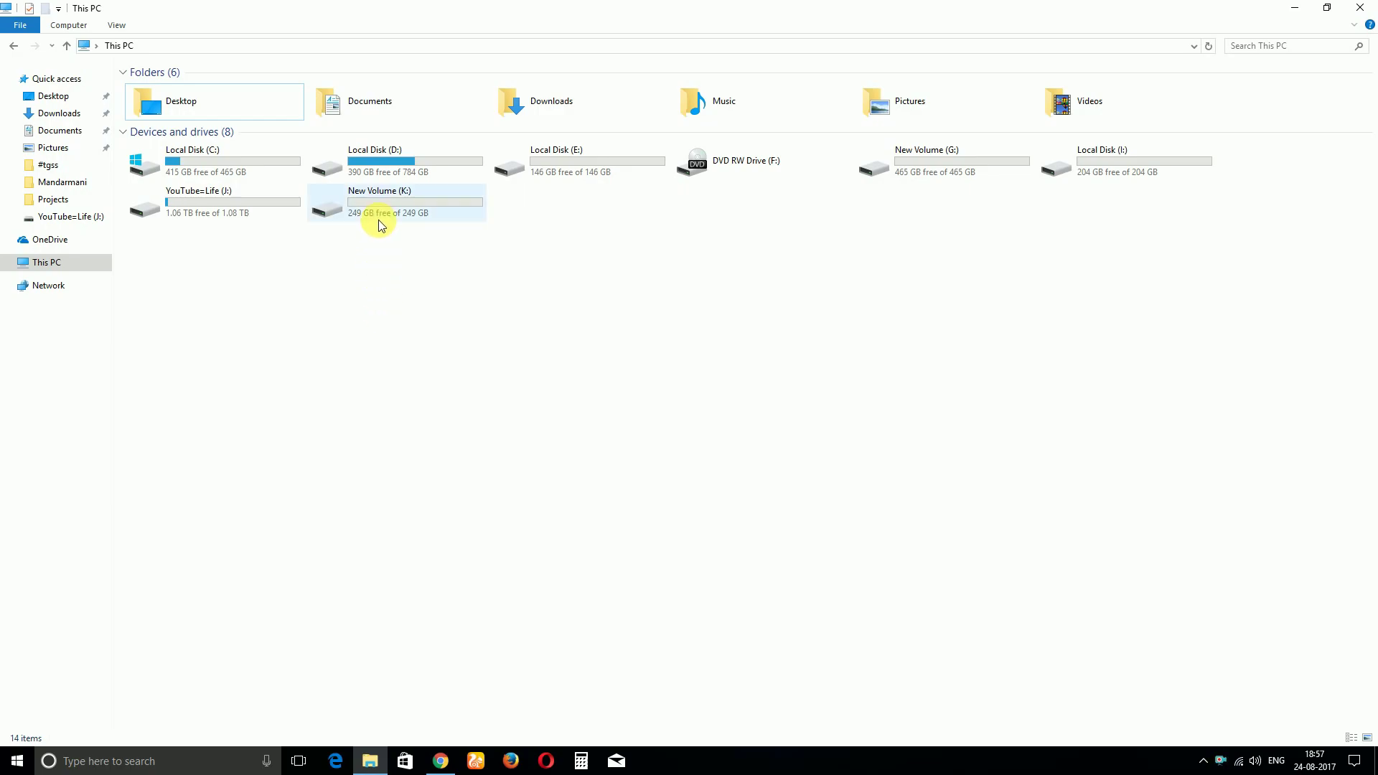
{"action": "right_click", "coordinate": [382, 209]}
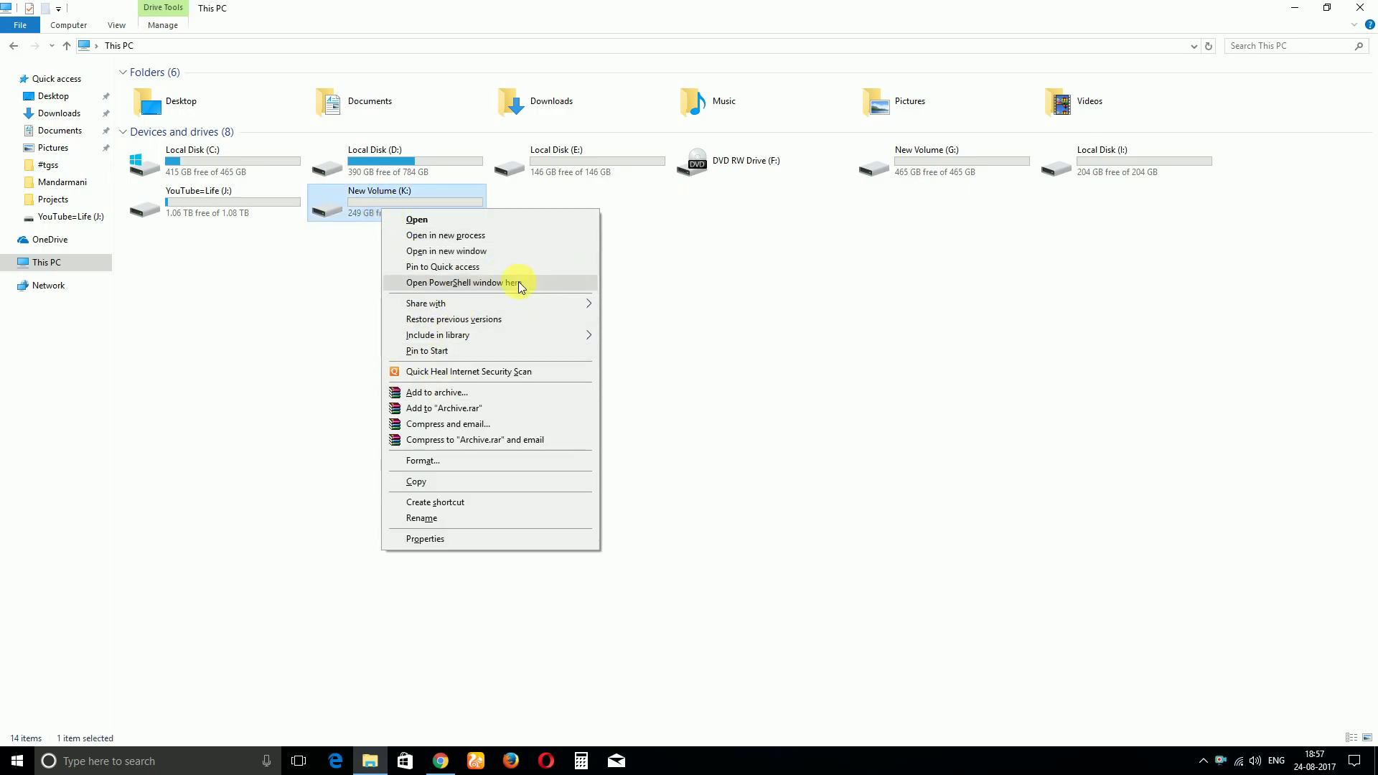
{"action": "left_click", "coordinate": [661, 286]}
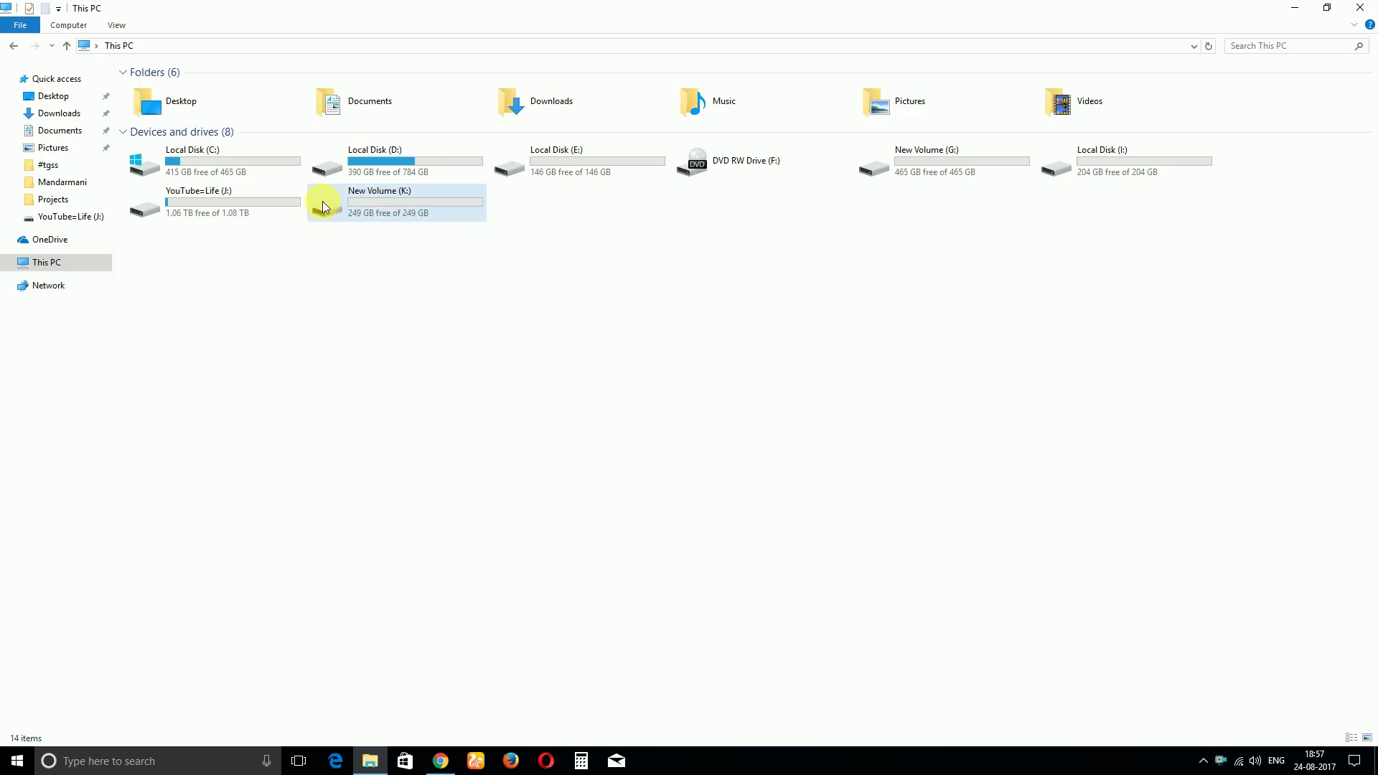
{"action": "right_click", "coordinate": [396, 152]}
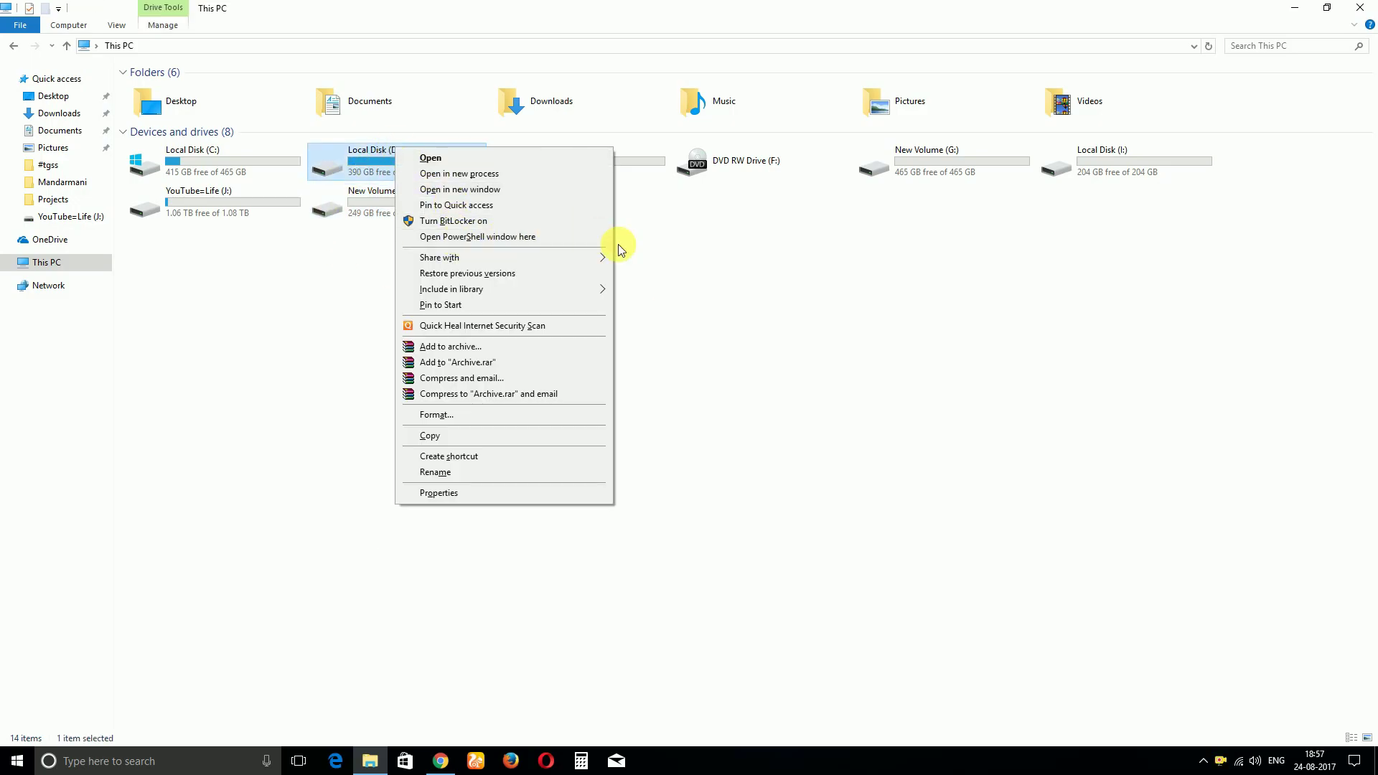
{"action": "left_click", "coordinate": [701, 282]}
Open Local Disk (E:) and check the empty folder's context menu
{"action": "double_click", "coordinate": [583, 171]}
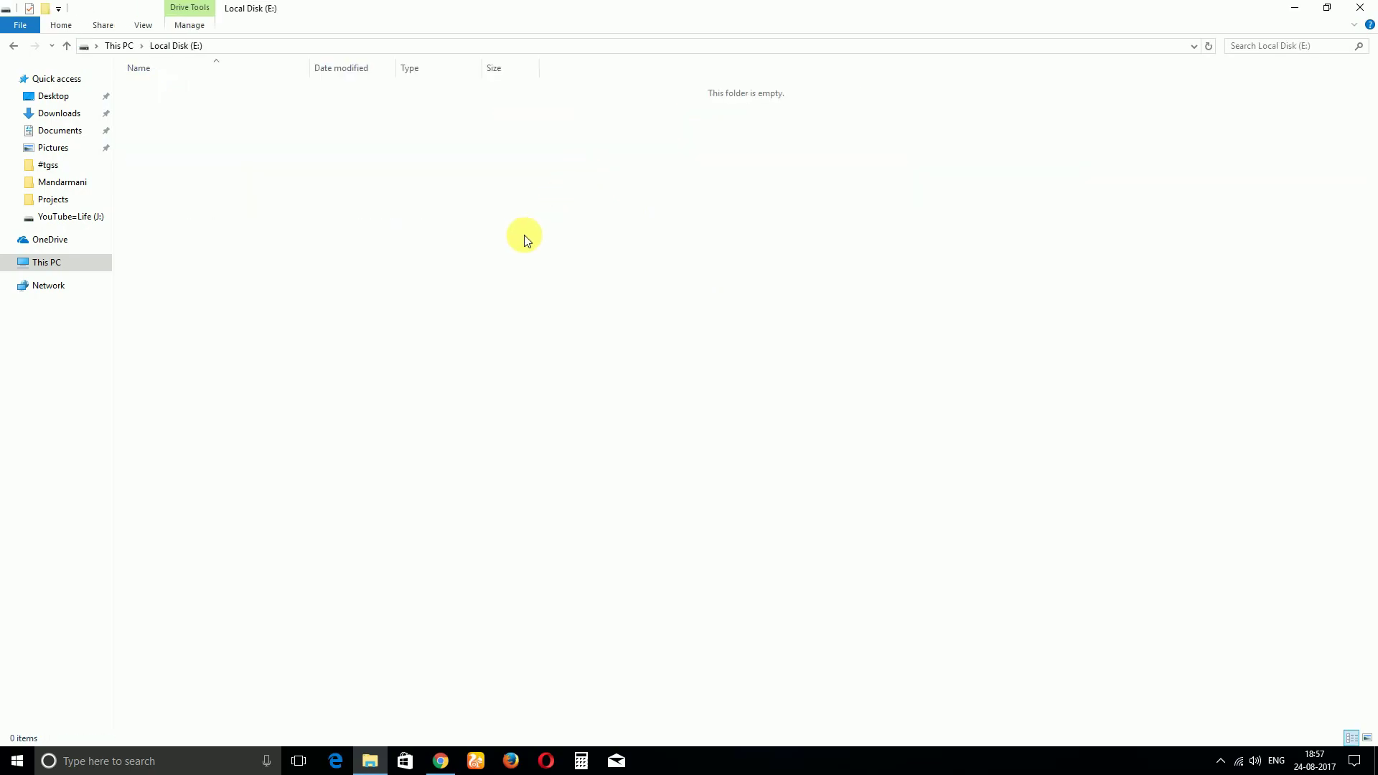
{"action": "right_click", "coordinate": [524, 239]}
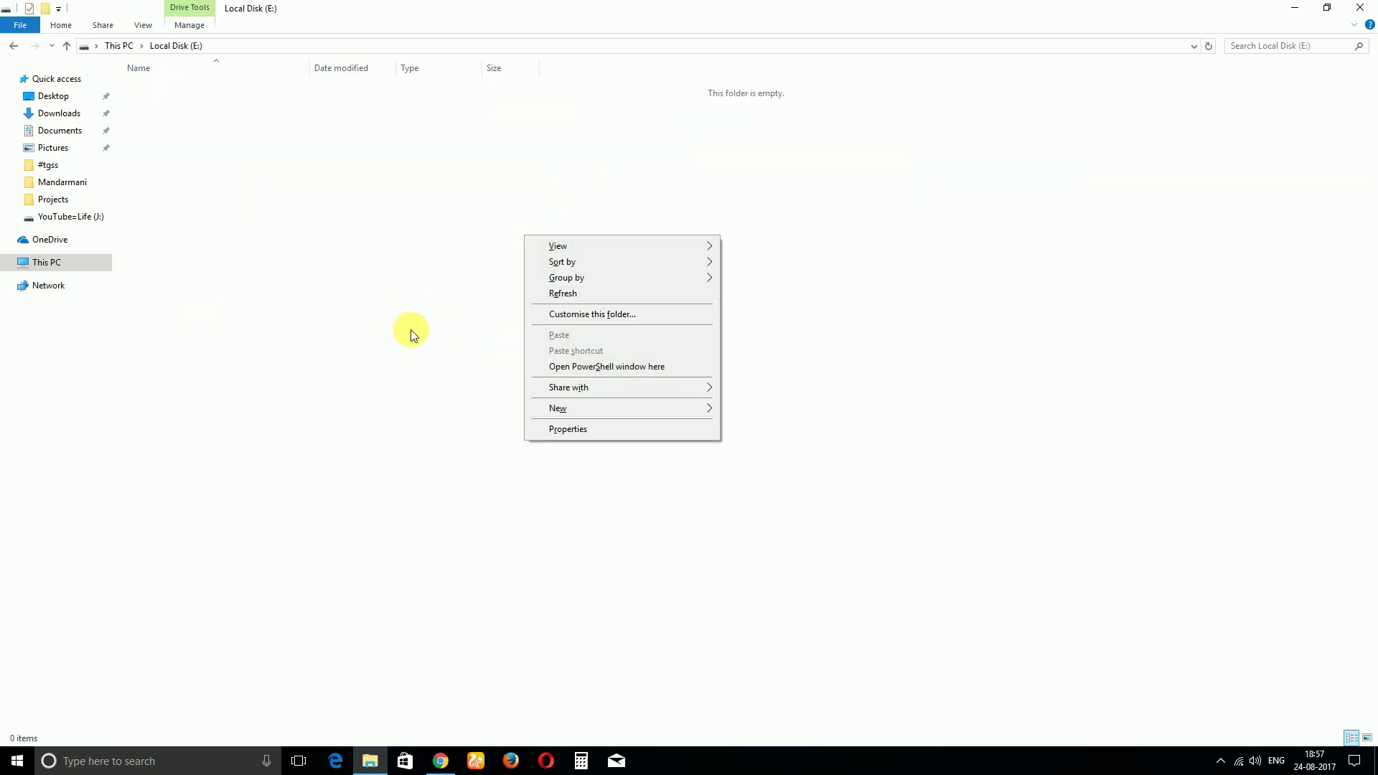
{"action": "right_click", "coordinate": [385, 288]}
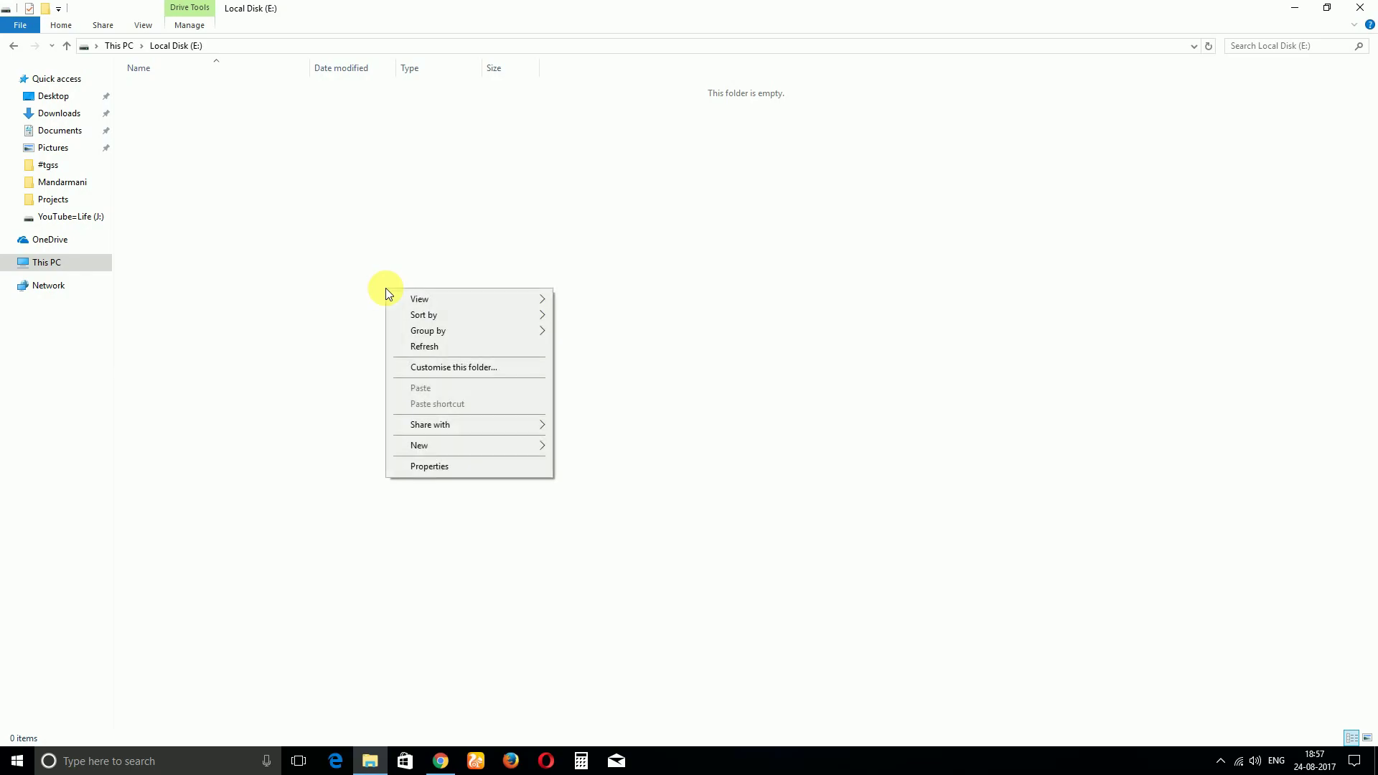
Return to This PC and launch Registry Editor by running regedit
{"action": "left_click", "coordinate": [13, 45]}
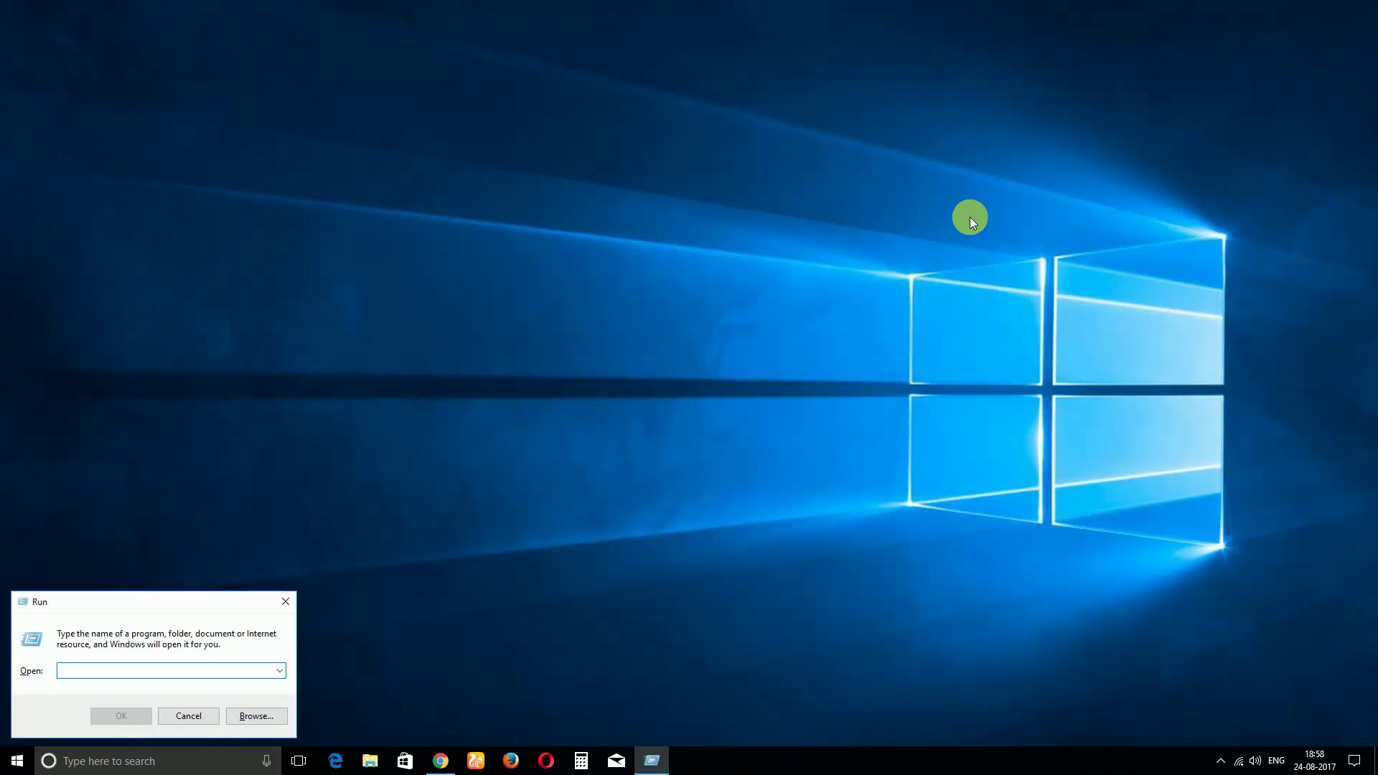
{"action": "type", "text": "reg"}
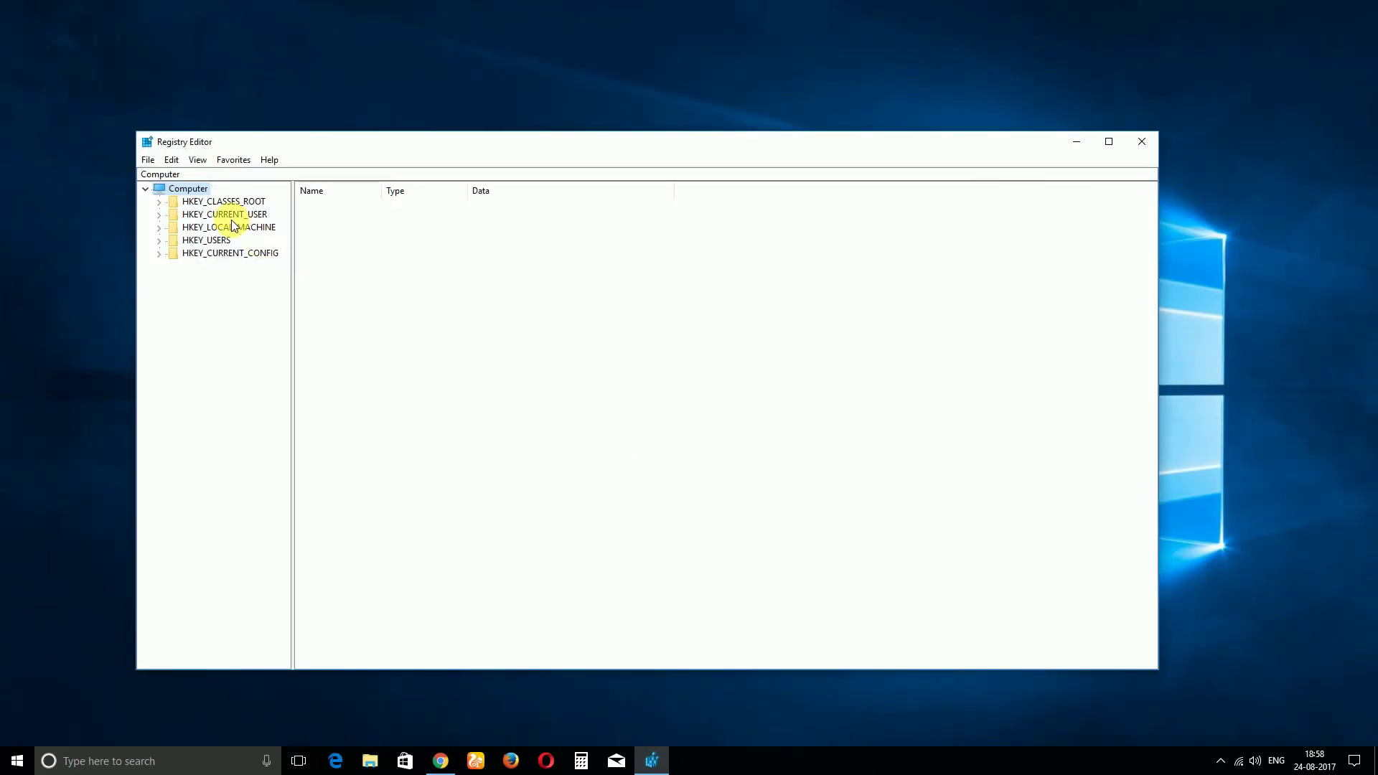
Search key names only for 'powershell' to reach HKEY_CLASSES_ROOT\Directory\Background\shell\Powershell
{"action": "left_click", "coordinate": [172, 159]}
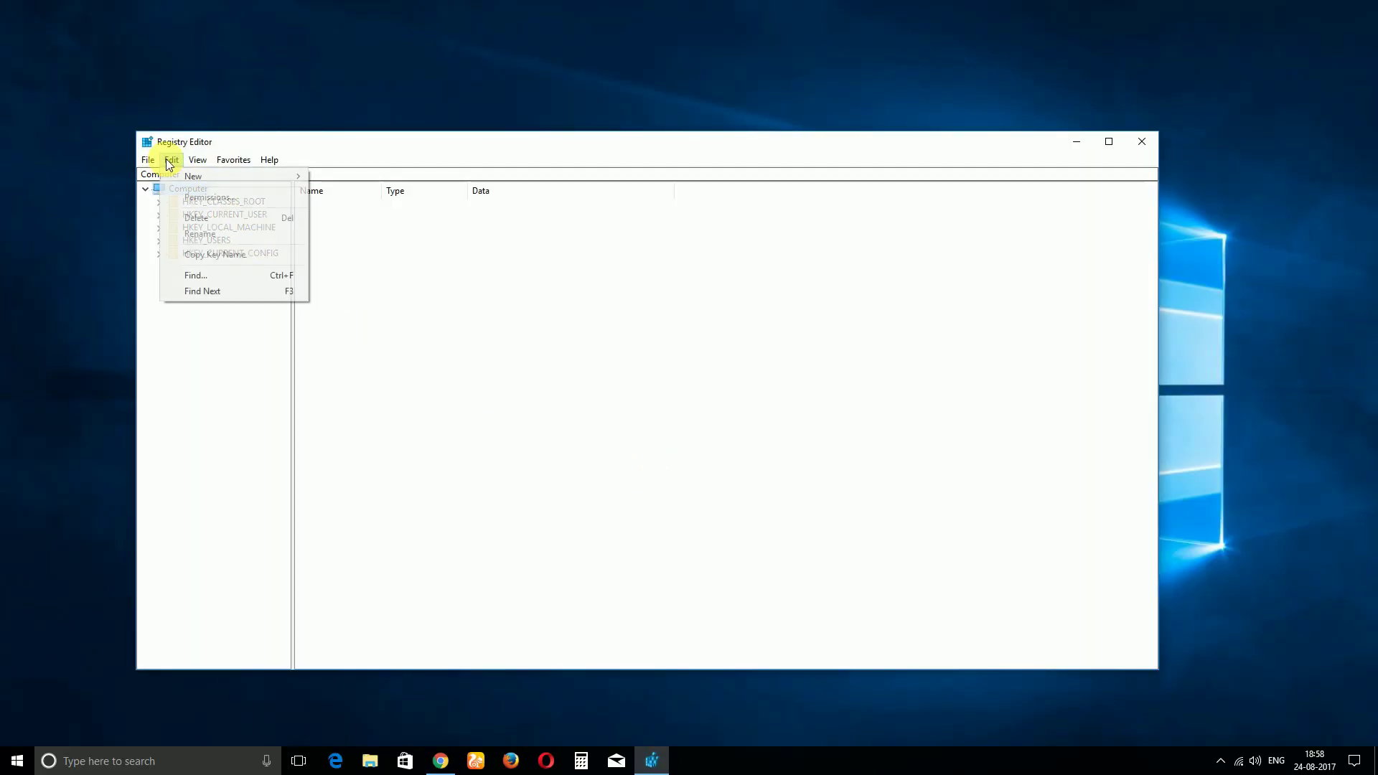
{"action": "left_click", "coordinate": [209, 280]}
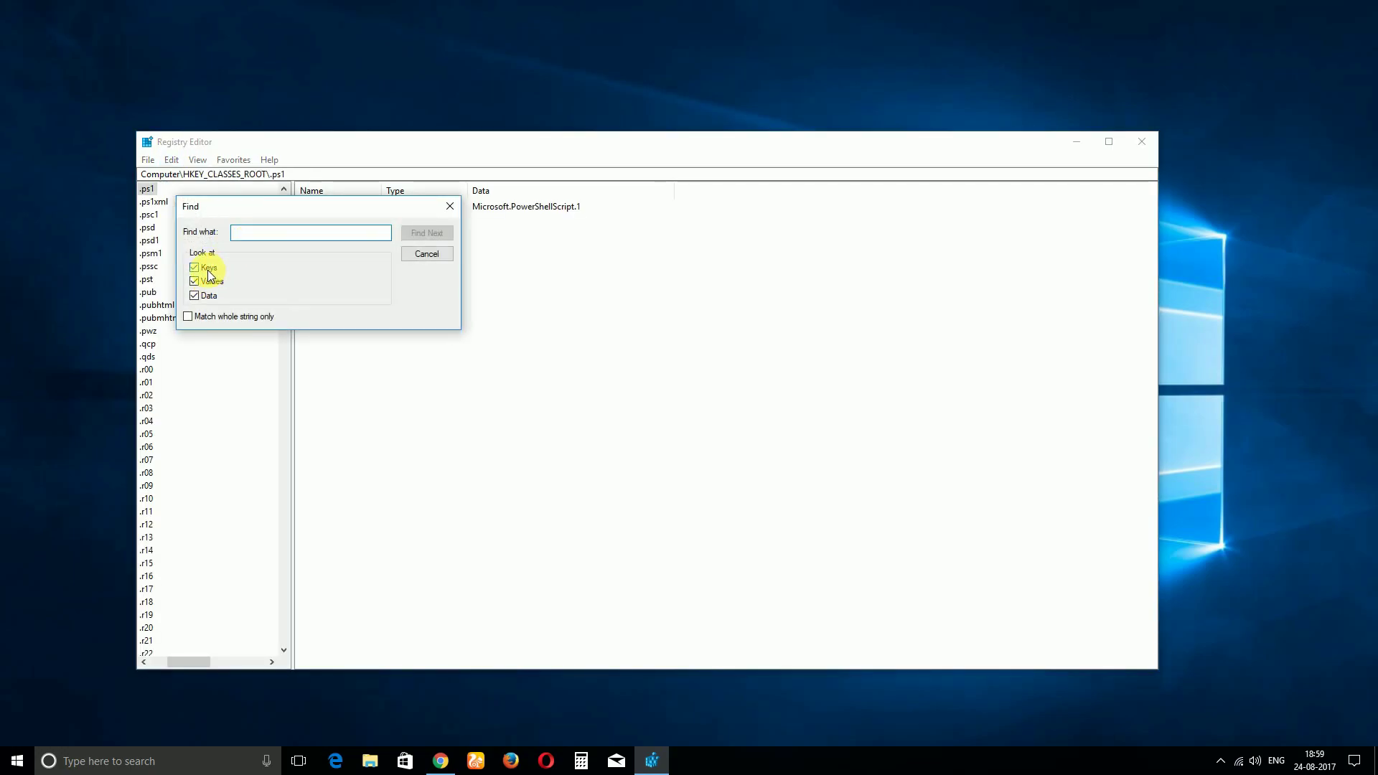
{"action": "left_click", "coordinate": [193, 268]}
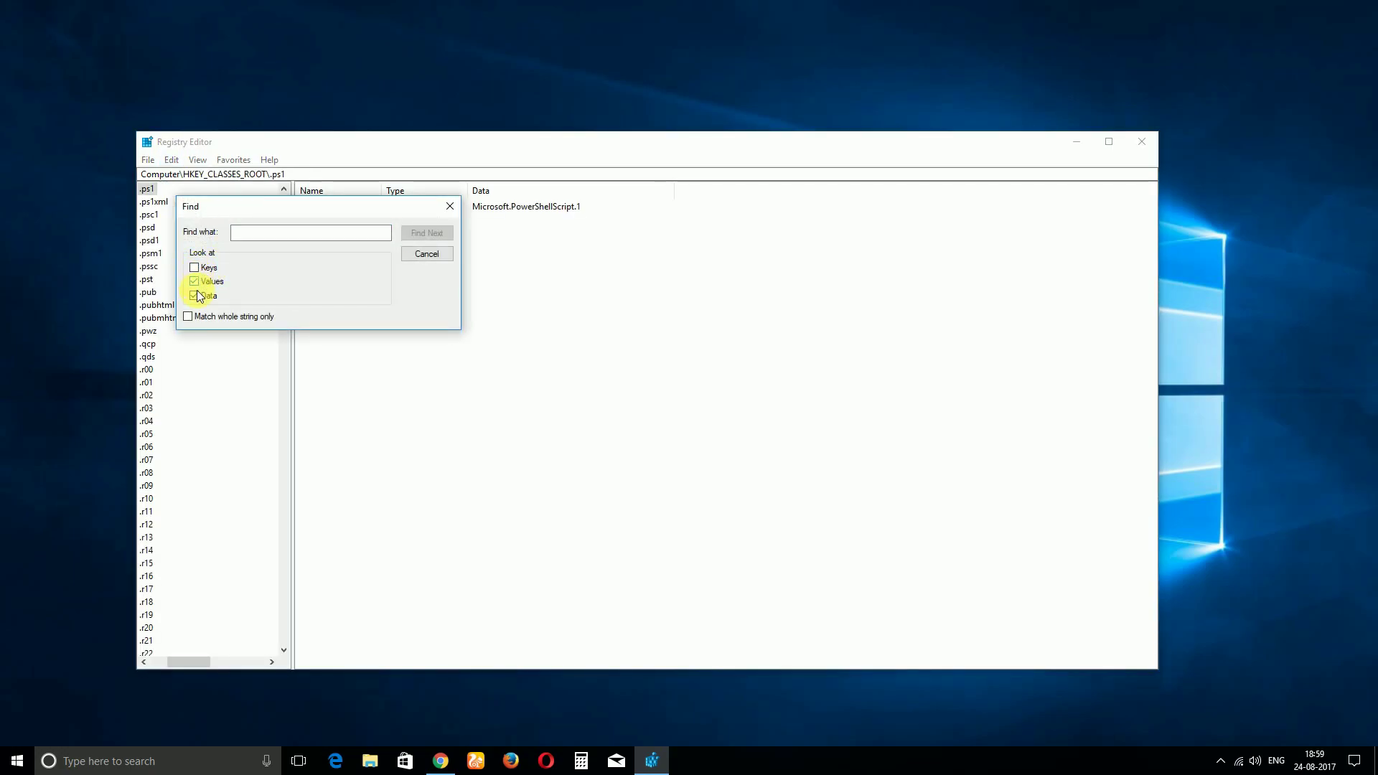
{"action": "left_click", "coordinate": [195, 283]}
{"action": "left_click", "coordinate": [199, 270]}
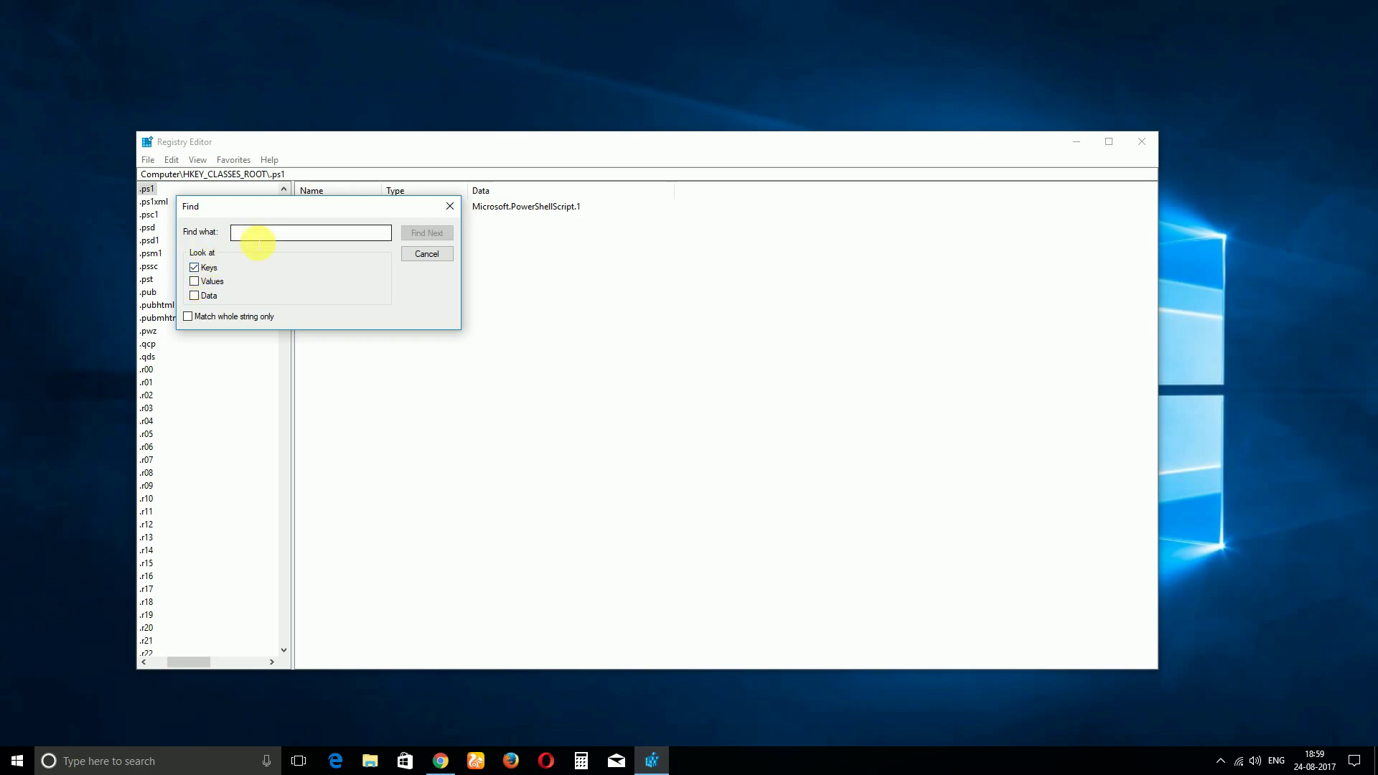
{"action": "left_click", "coordinate": [258, 236]}
{"action": "type", "text": "powershell"}
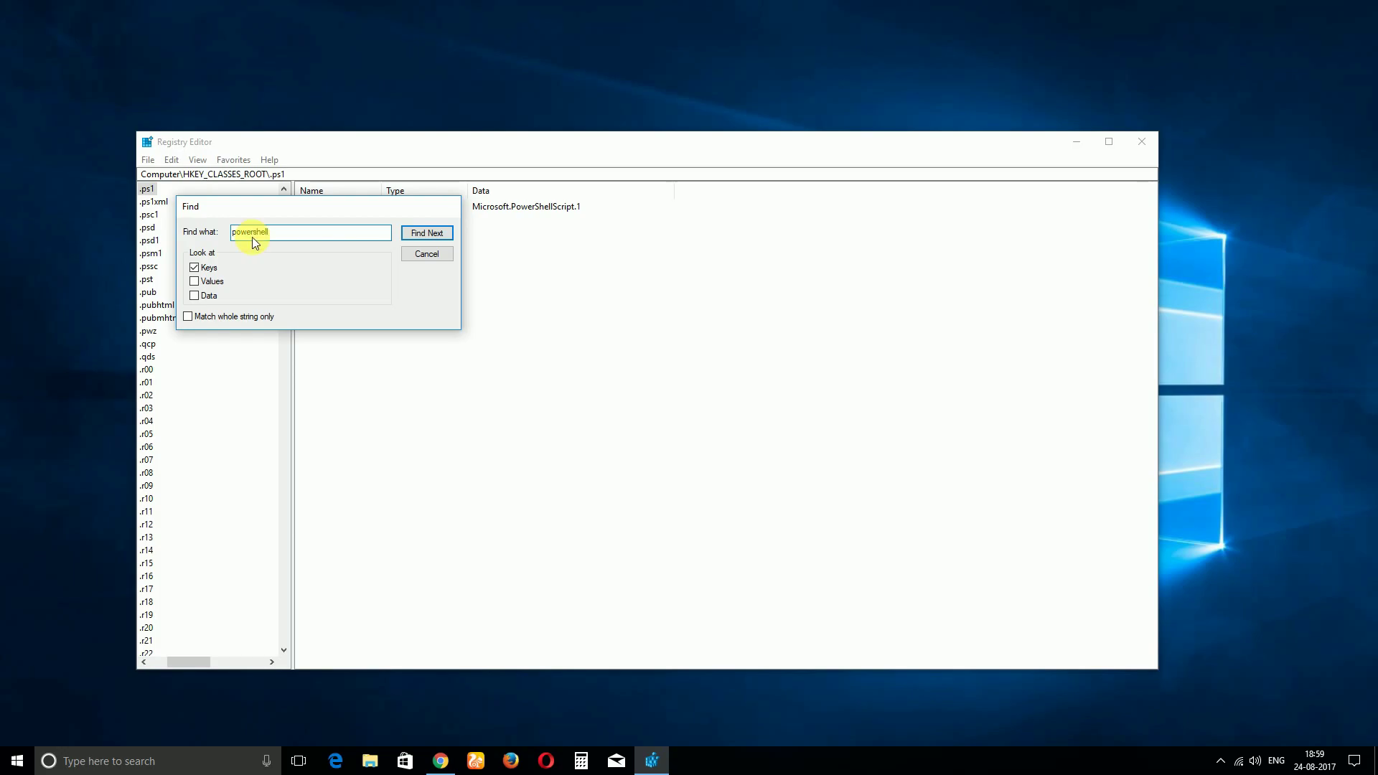
{"action": "key", "text": "Return"}
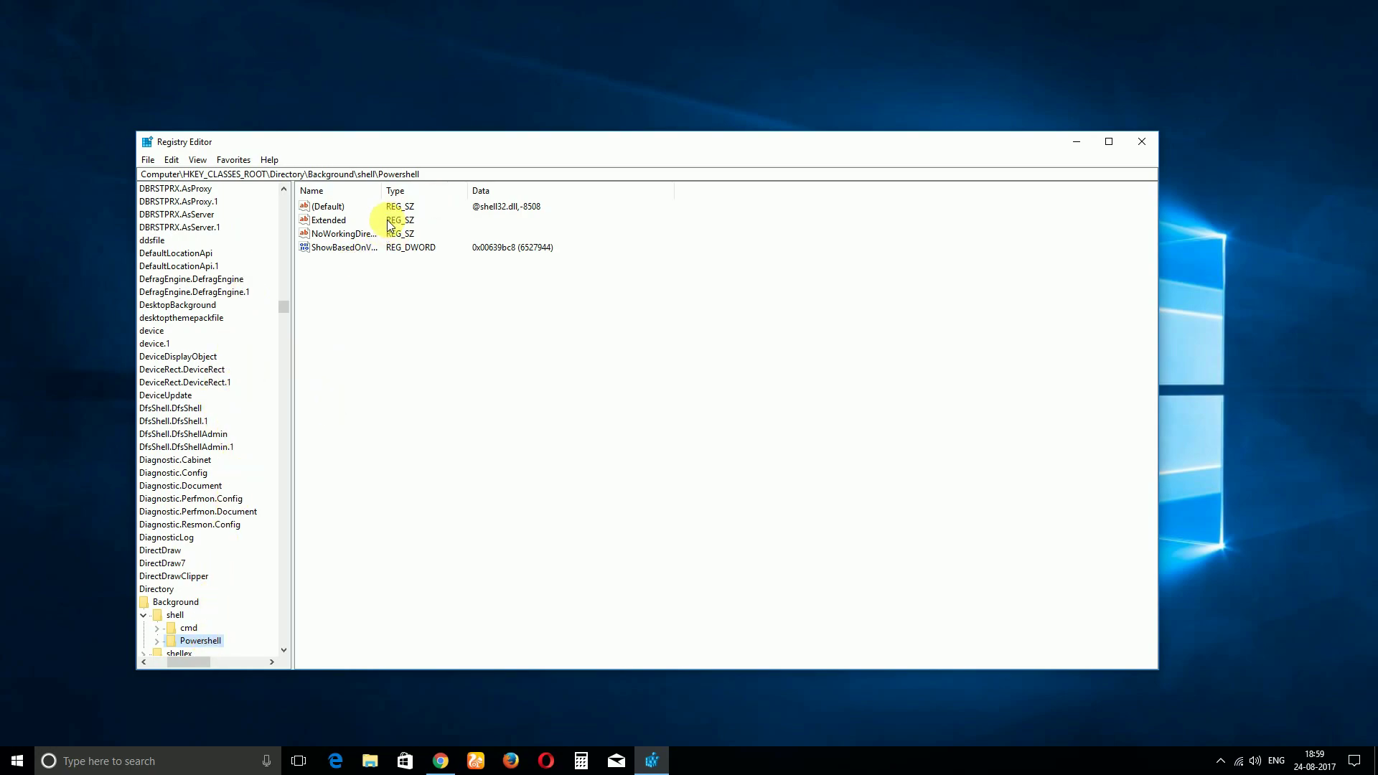
Open the Powershell key's Permissions and then its Advanced security settings
{"action": "scroll", "coordinate": [220, 565], "scroll_direction": "down", "scroll_amount": 3}
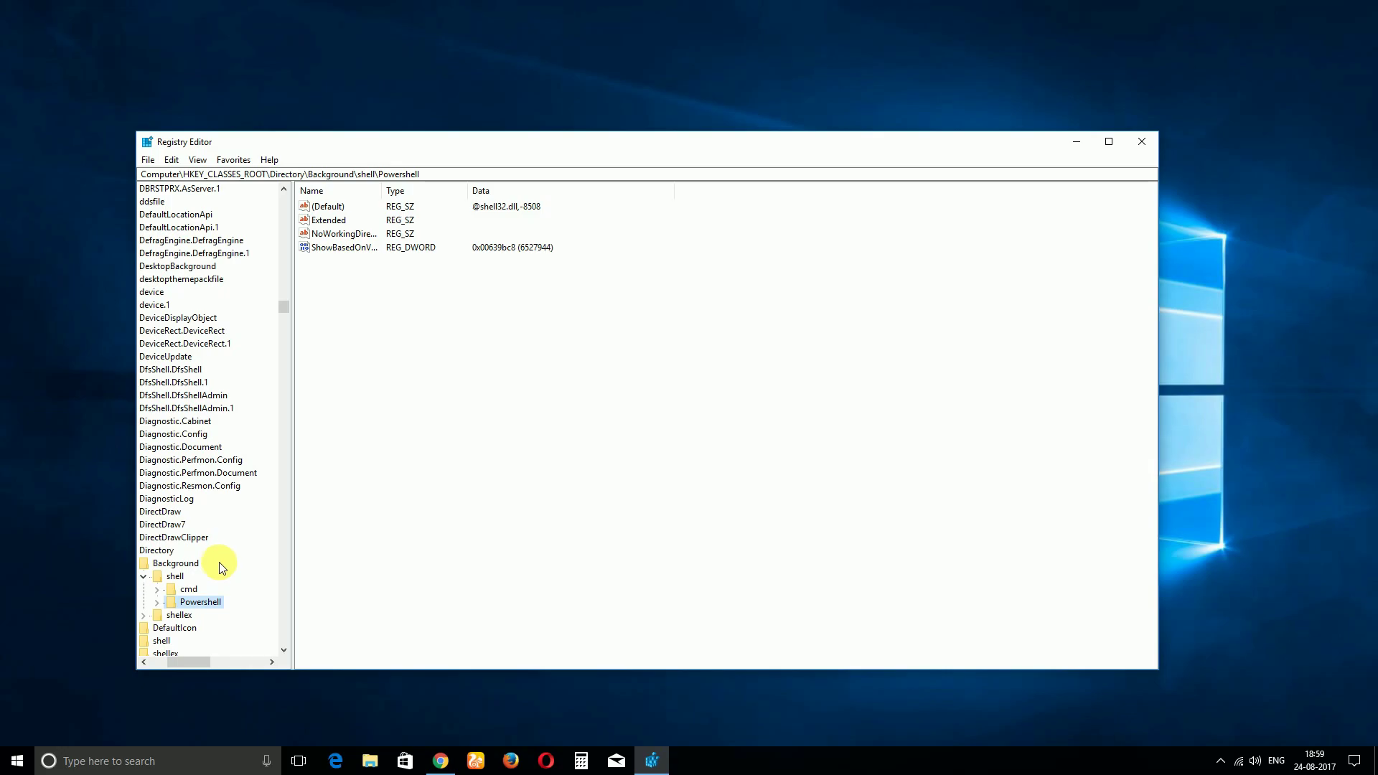
{"action": "right_click", "coordinate": [203, 529]}
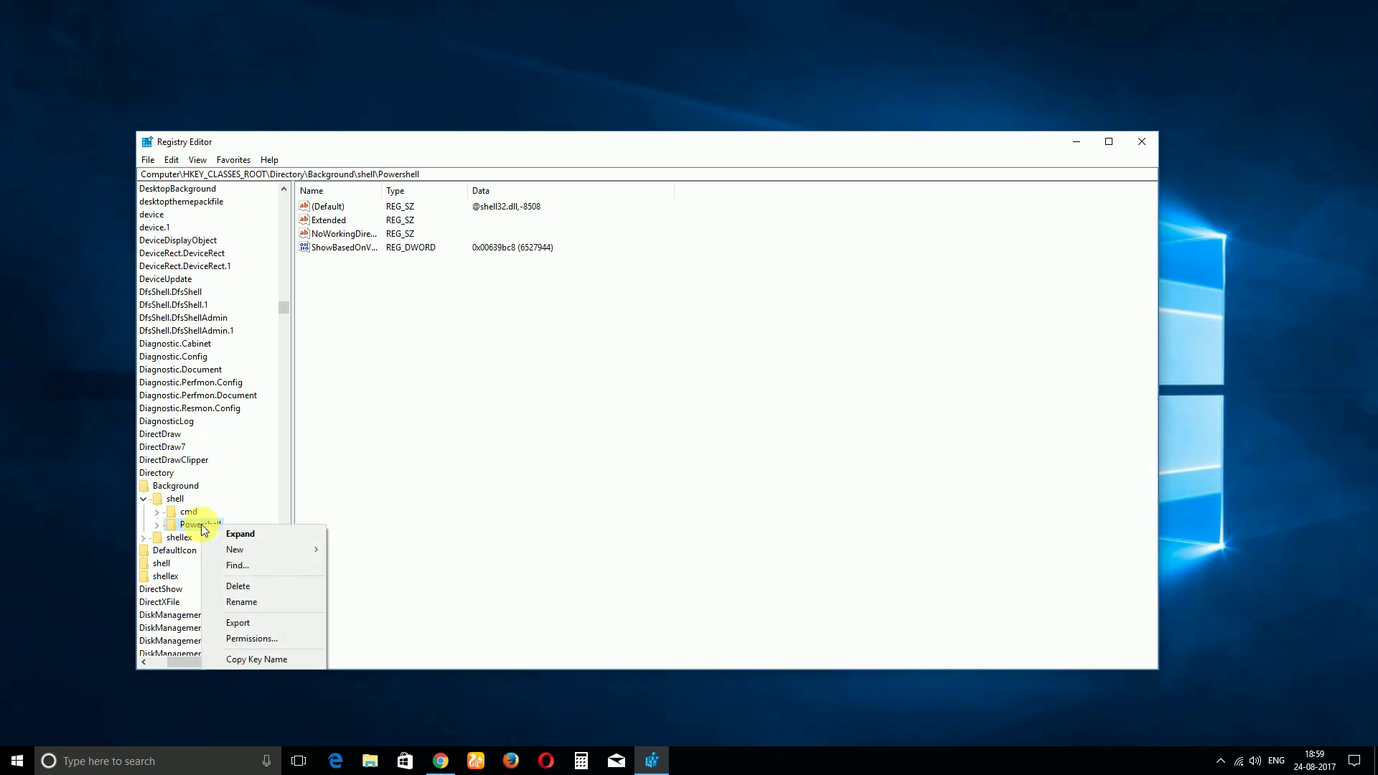
{"action": "left_click", "coordinate": [255, 638]}
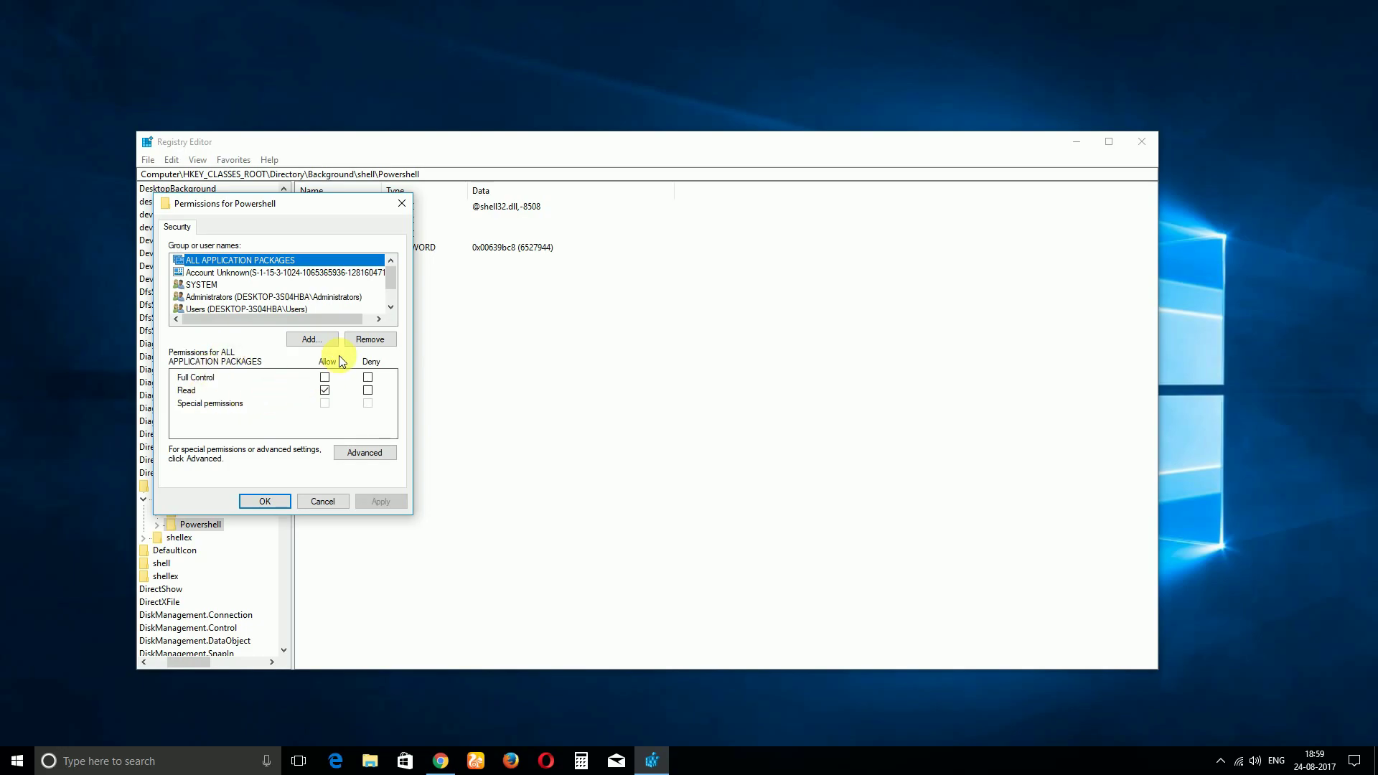
{"action": "left_click", "coordinate": [348, 457]}
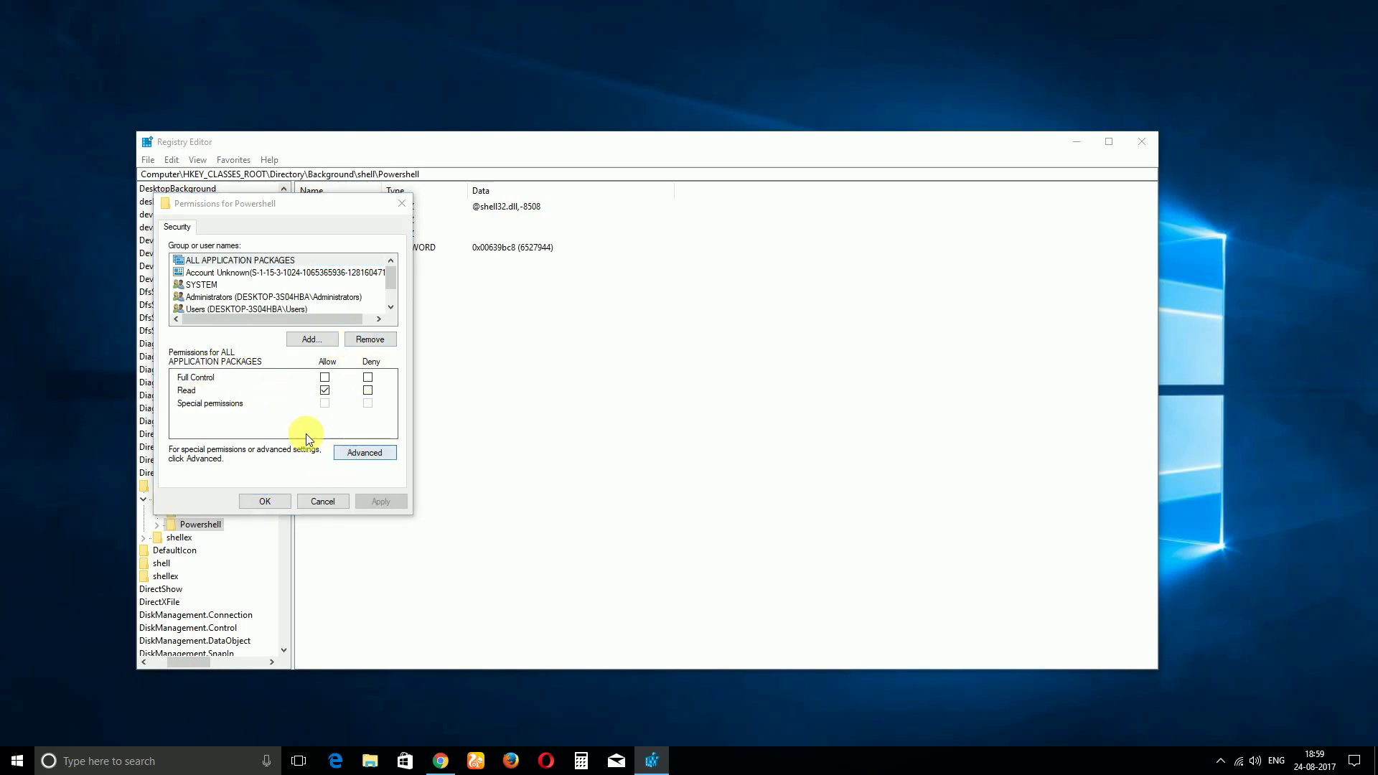
Change the Powershell key's owner from TrustedInstaller to your own user account
{"action": "left_click", "coordinate": [576, 242]}
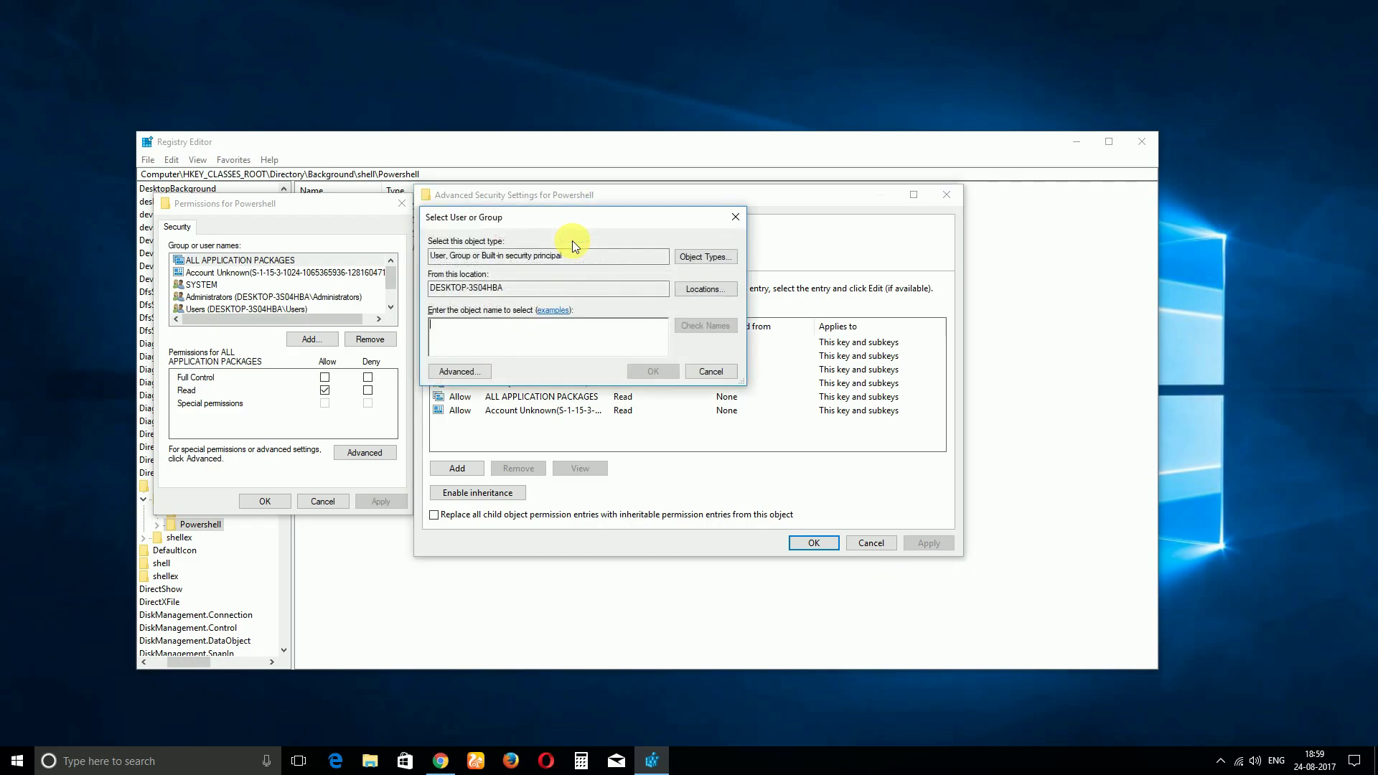
{"action": "left_click", "coordinate": [476, 372]}
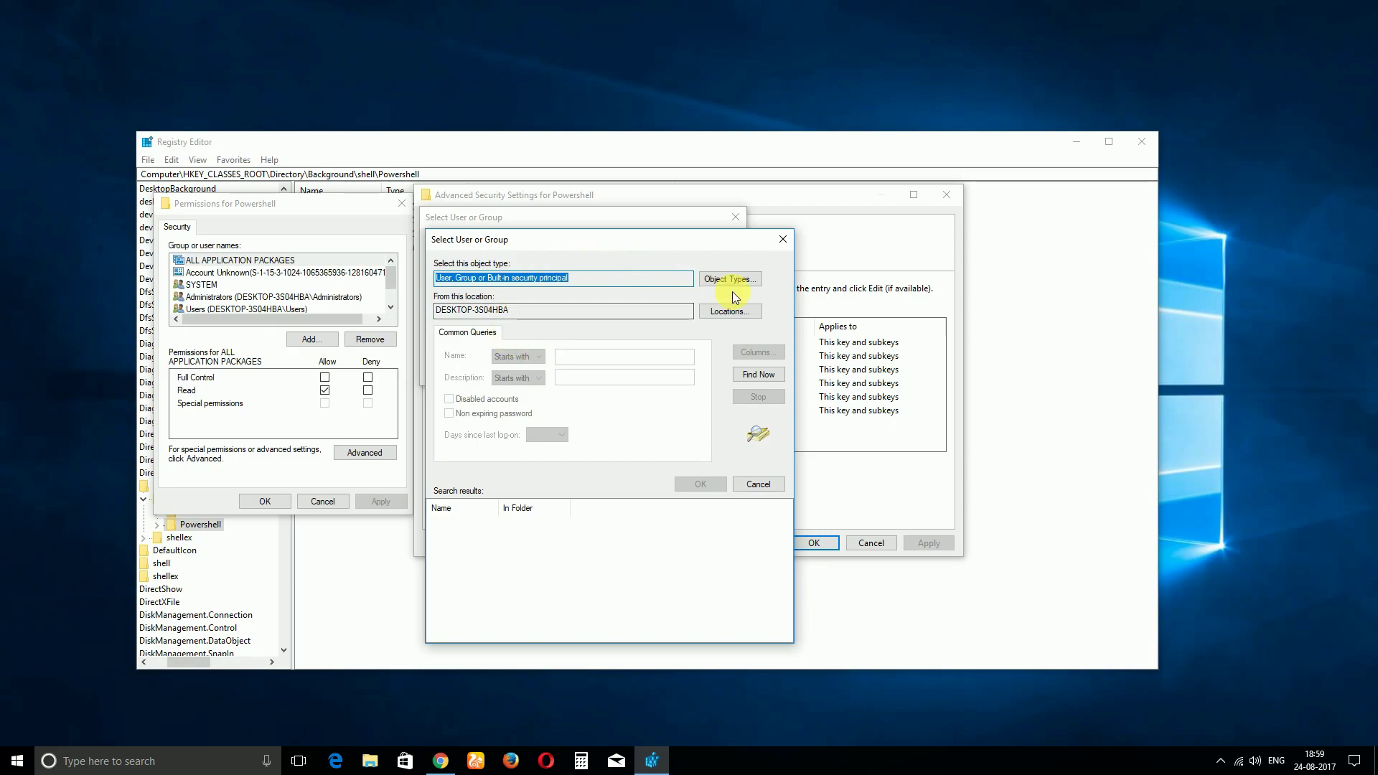
{"action": "left_click", "coordinate": [761, 373]}
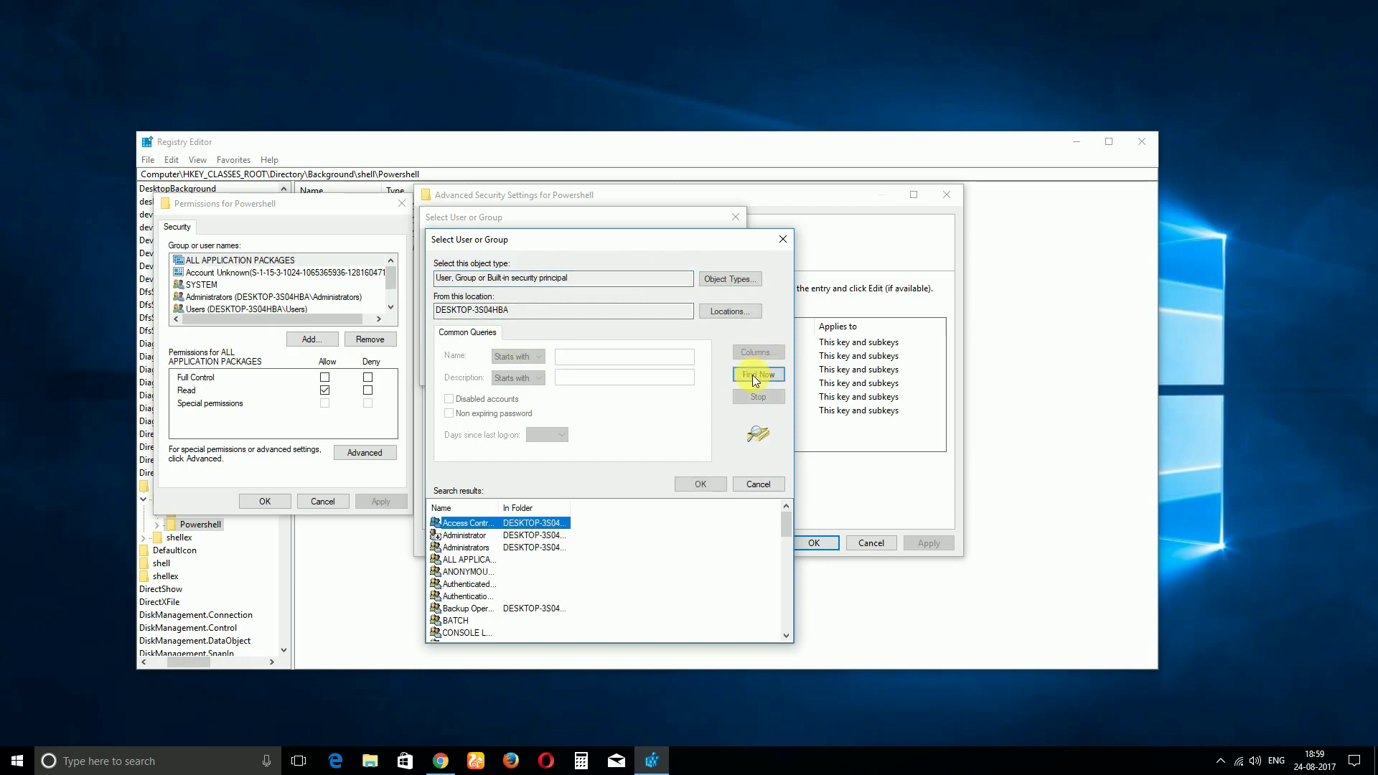
{"action": "scroll", "coordinate": [532, 567], "scroll_direction": "down", "scroll_amount": 5}
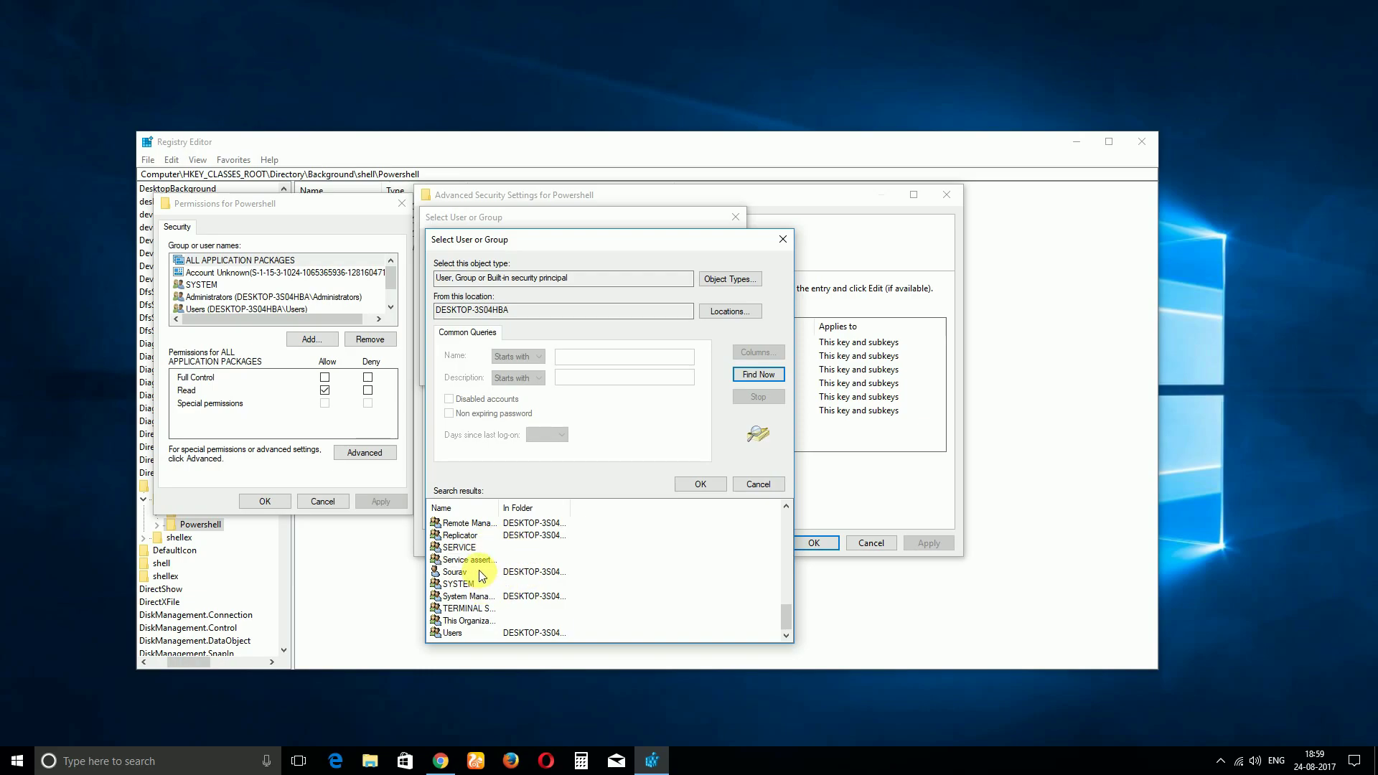
{"action": "left_click", "coordinate": [480, 572]}
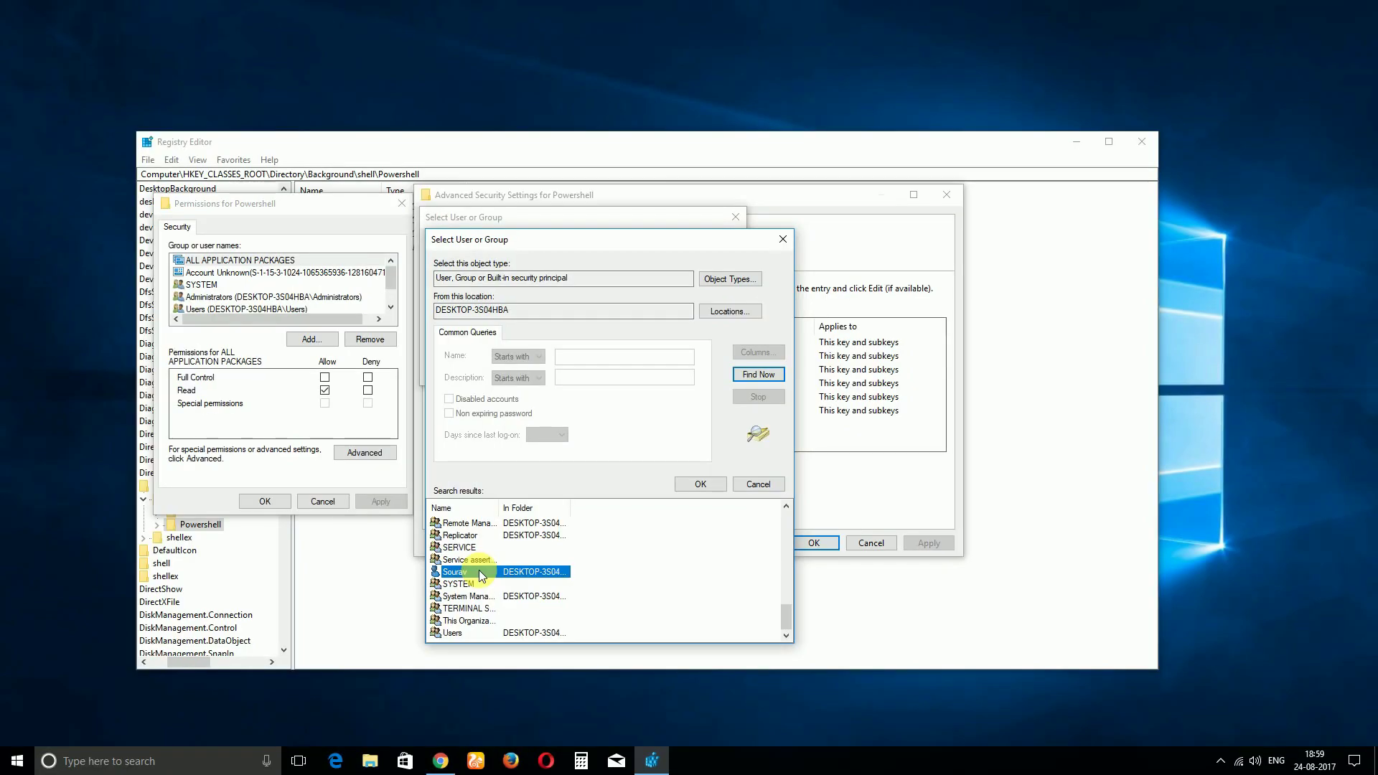
{"action": "double_click", "coordinate": [556, 572]}
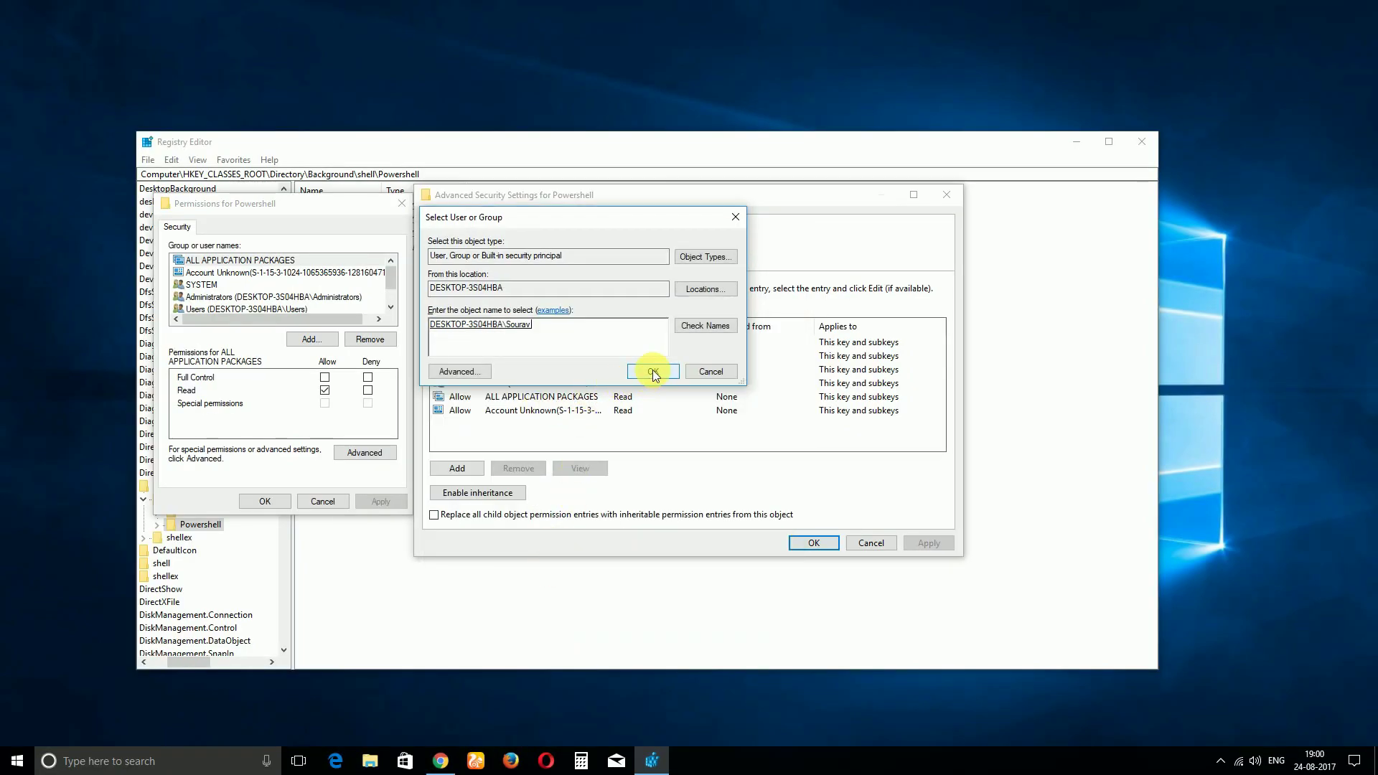
{"action": "left_click", "coordinate": [654, 371]}
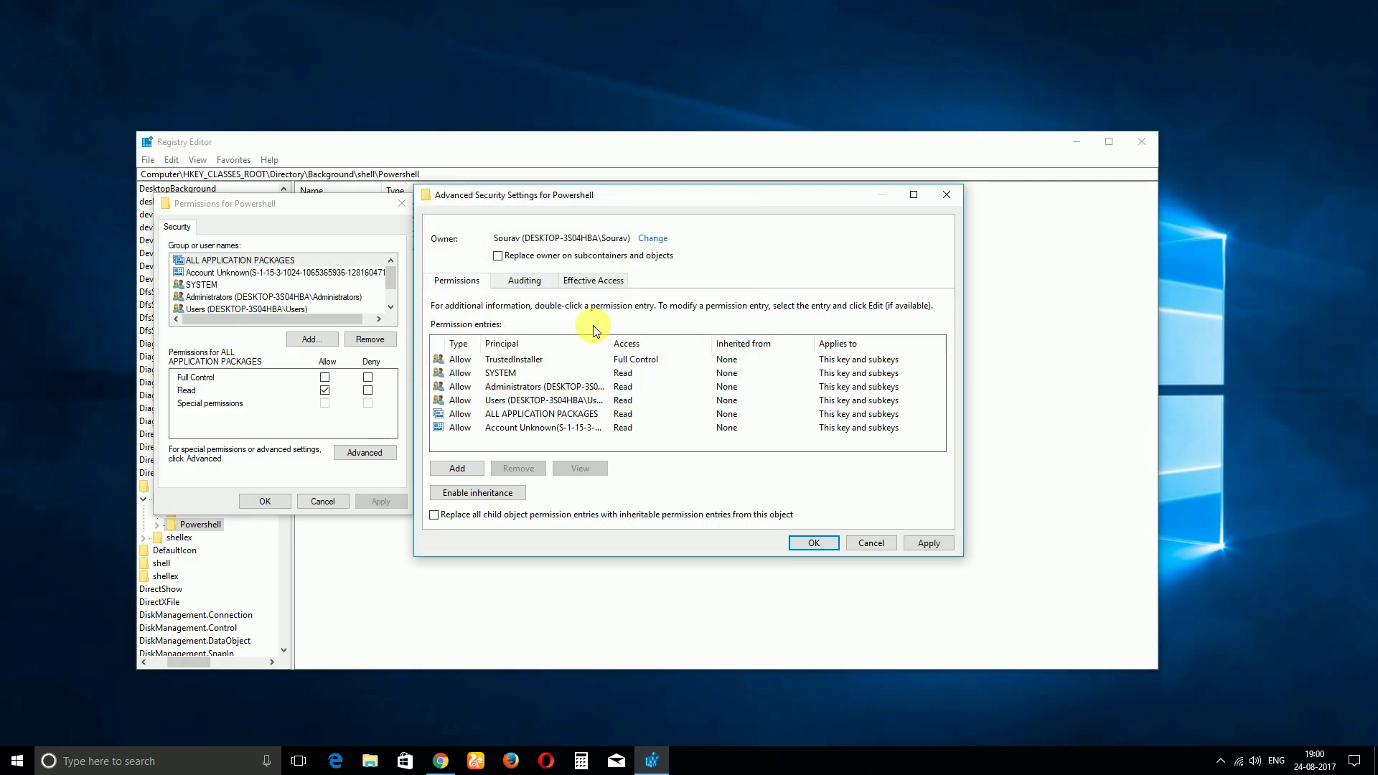
Enable Replace owner on subcontainers and add a permission entry with your account as principal
{"action": "left_click", "coordinate": [498, 256]}
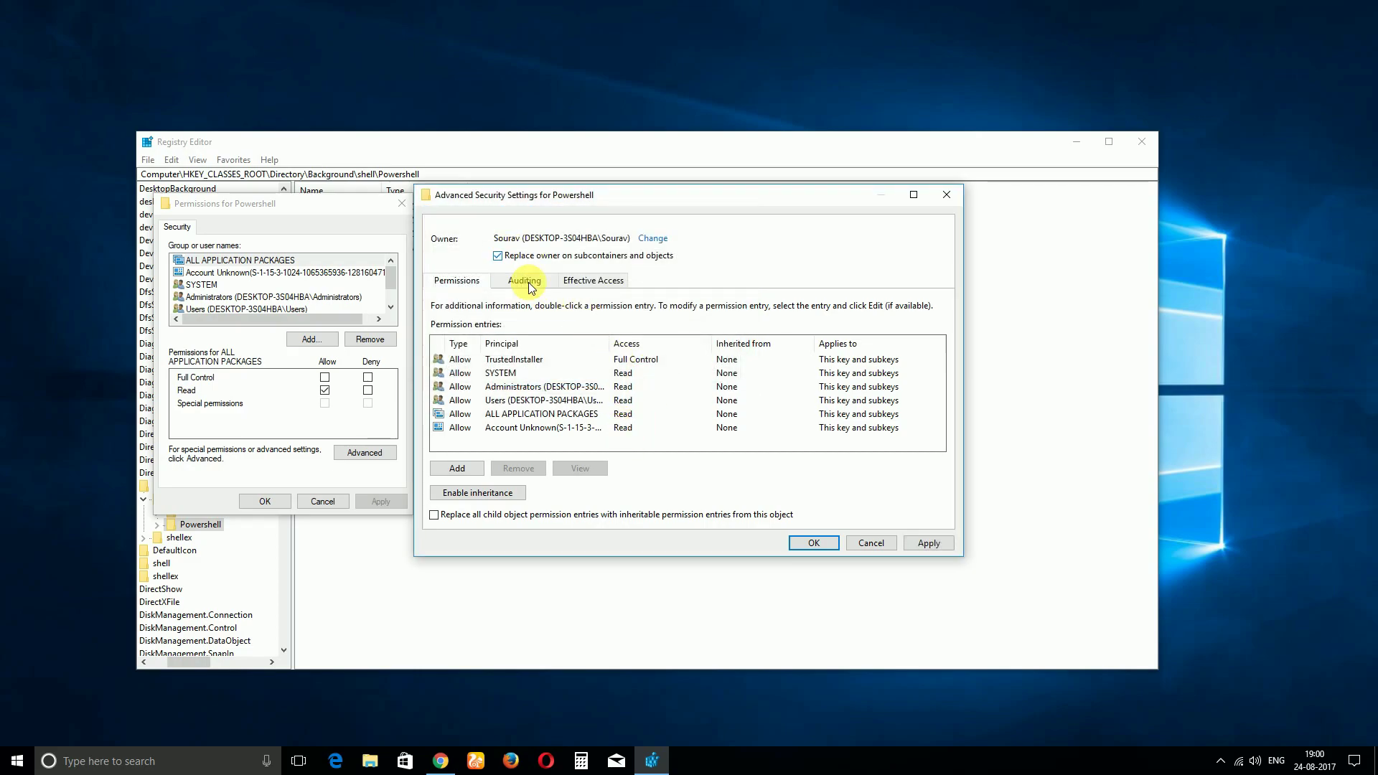
{"action": "left_click", "coordinate": [470, 473]}
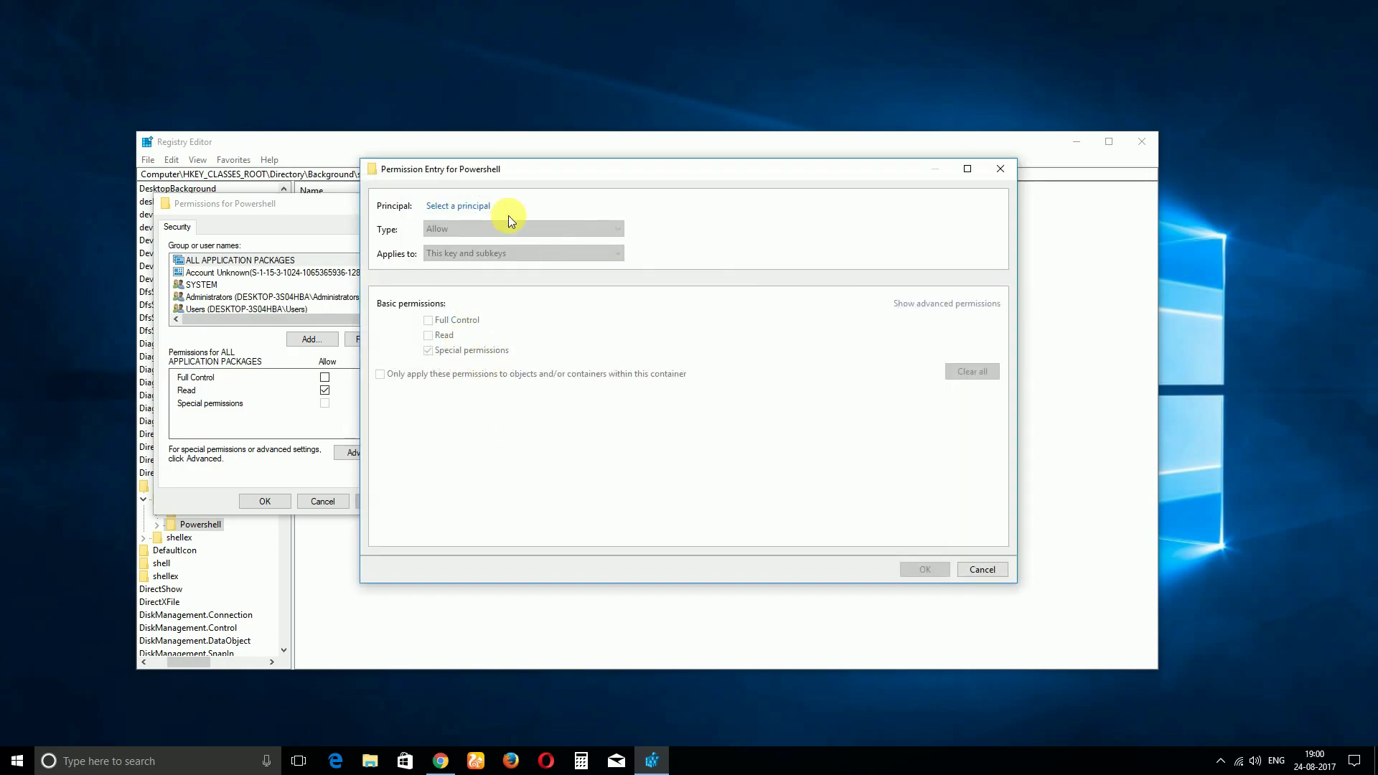
{"action": "left_click", "coordinate": [457, 206]}
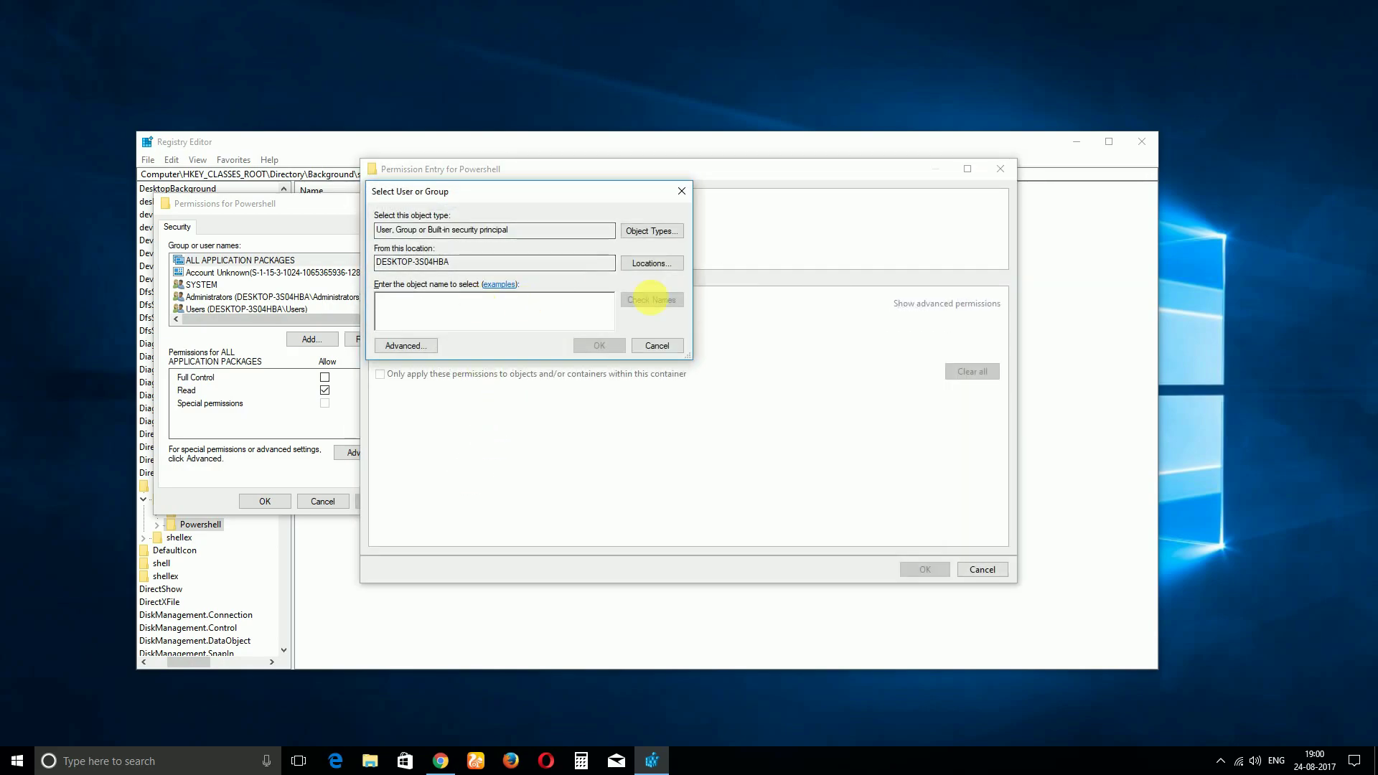
{"action": "left_click", "coordinate": [404, 345]}
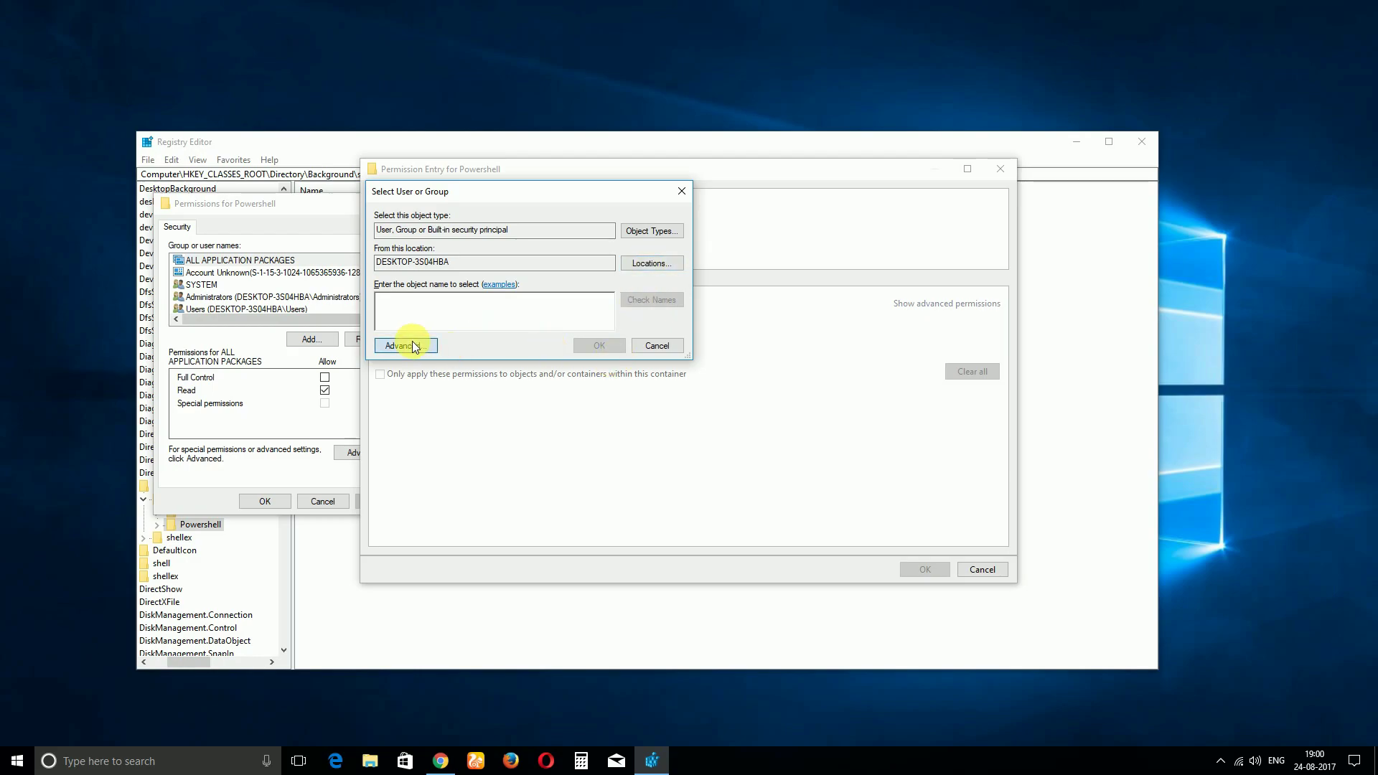
{"action": "left_click", "coordinate": [704, 349]}
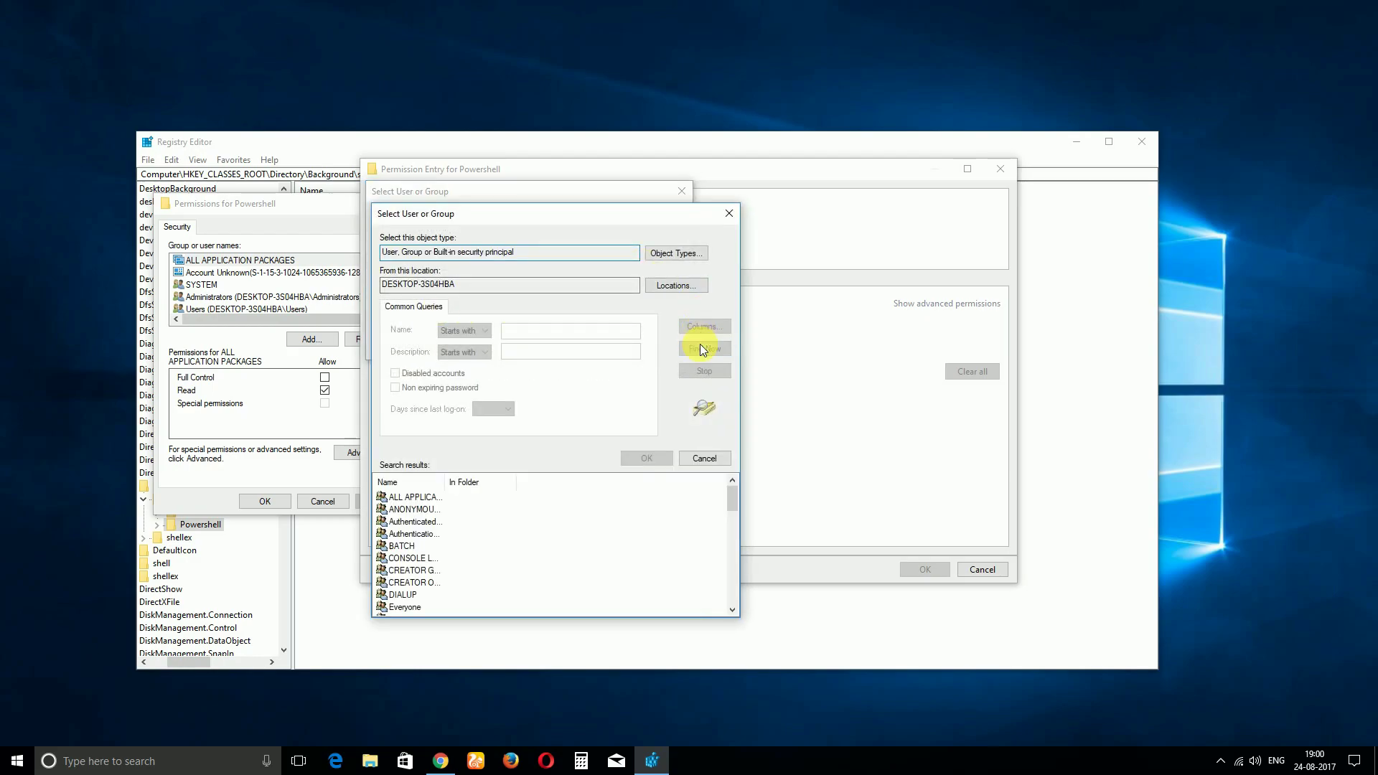
{"action": "scroll", "coordinate": [488, 524], "scroll_direction": "down", "scroll_amount": 10}
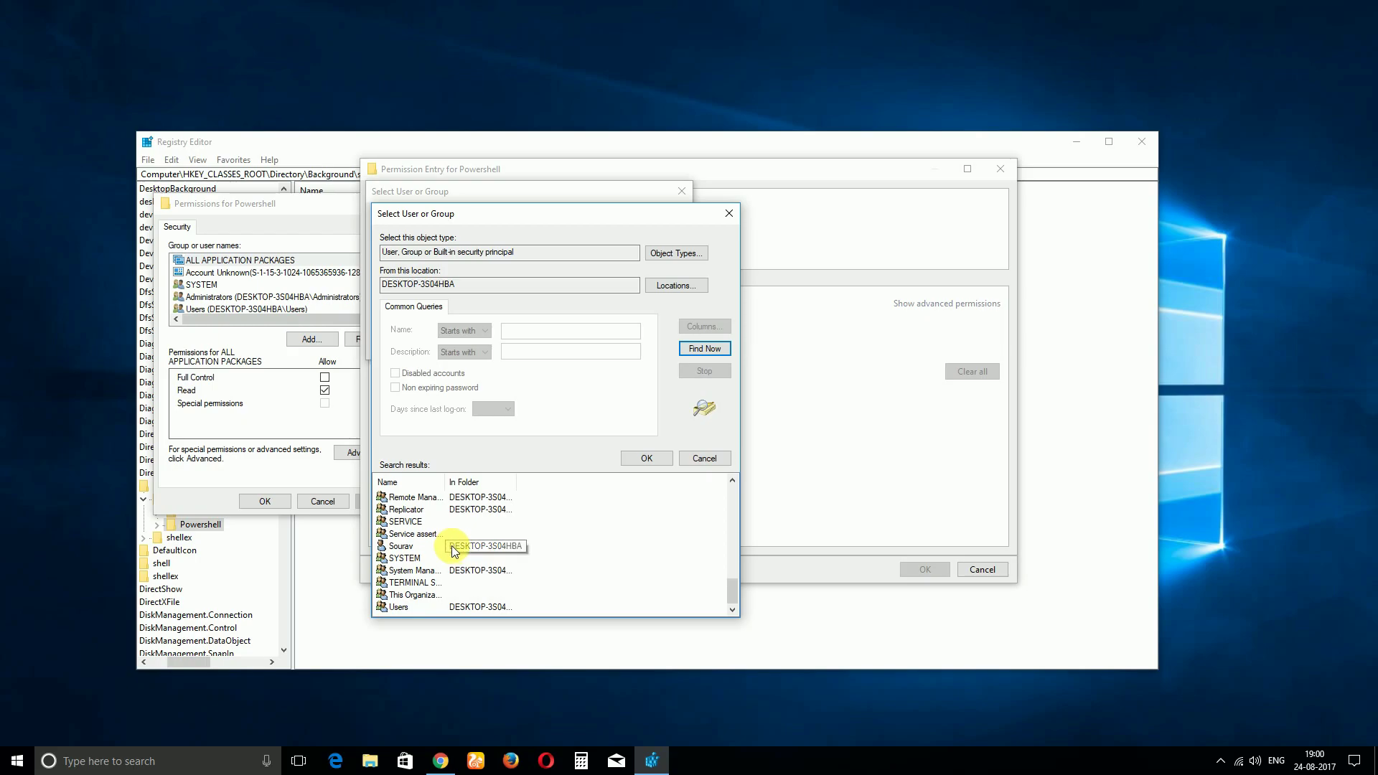
{"action": "left_click", "coordinate": [453, 547]}
{"action": "double_click", "coordinate": [453, 547]}
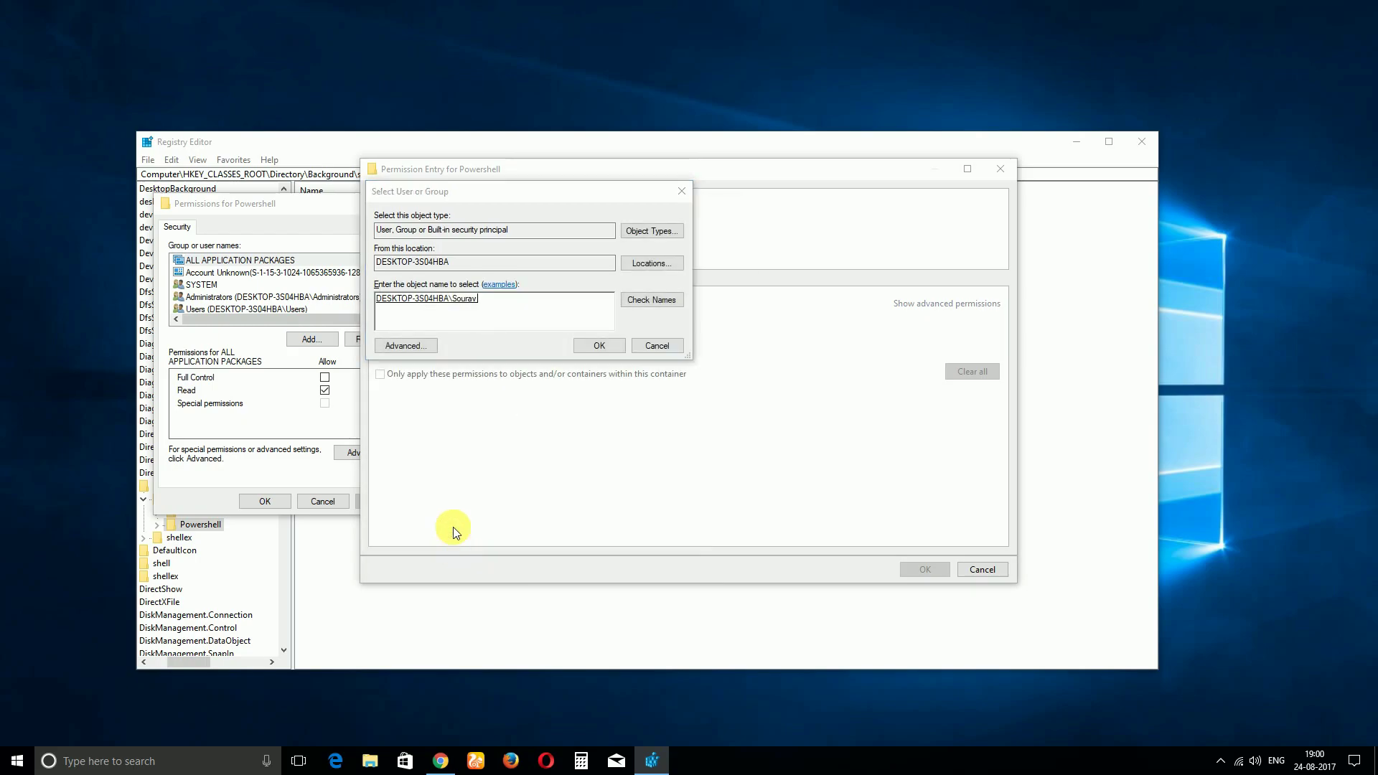
Grant that account Full Control and enable replacing all child permission entries
{"action": "left_click", "coordinate": [590, 346]}
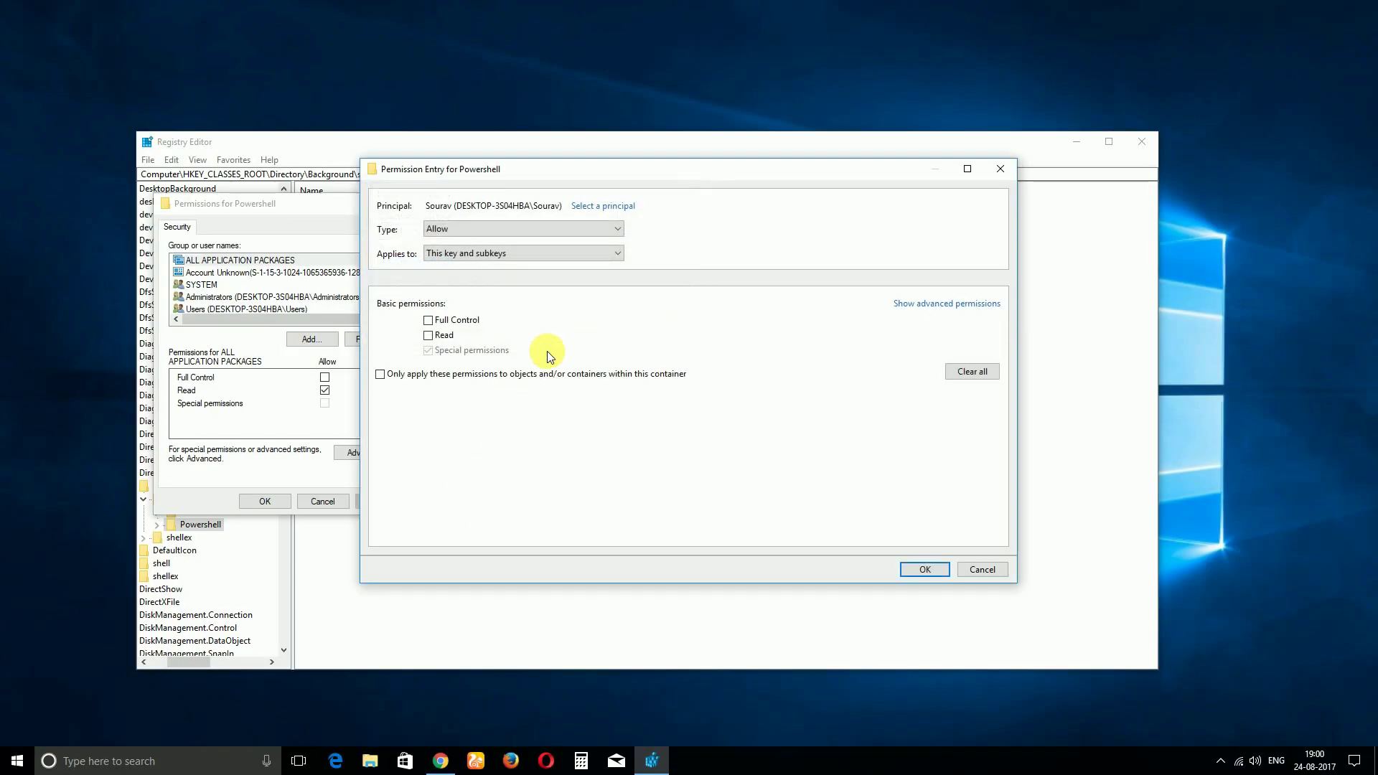
{"action": "left_click", "coordinate": [436, 323]}
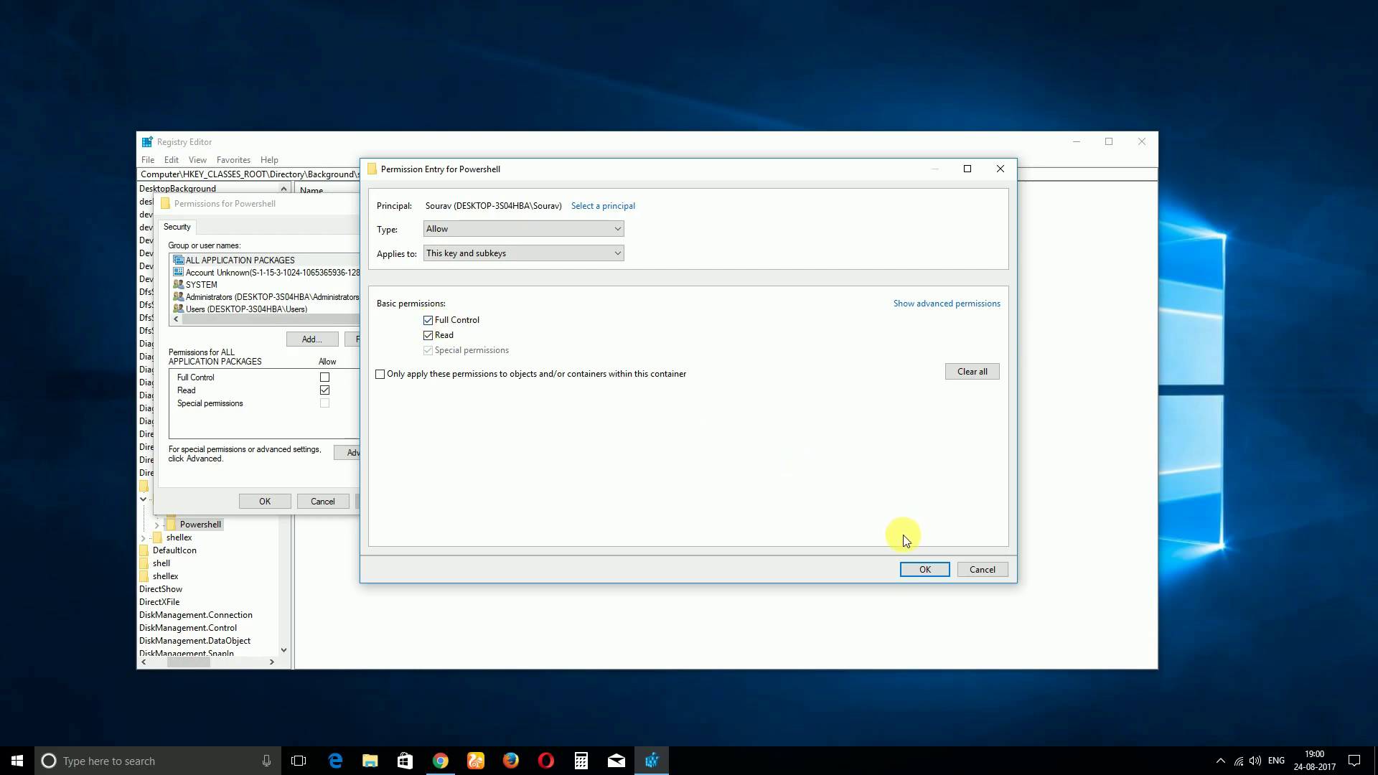
{"action": "left_click", "coordinate": [922, 572]}
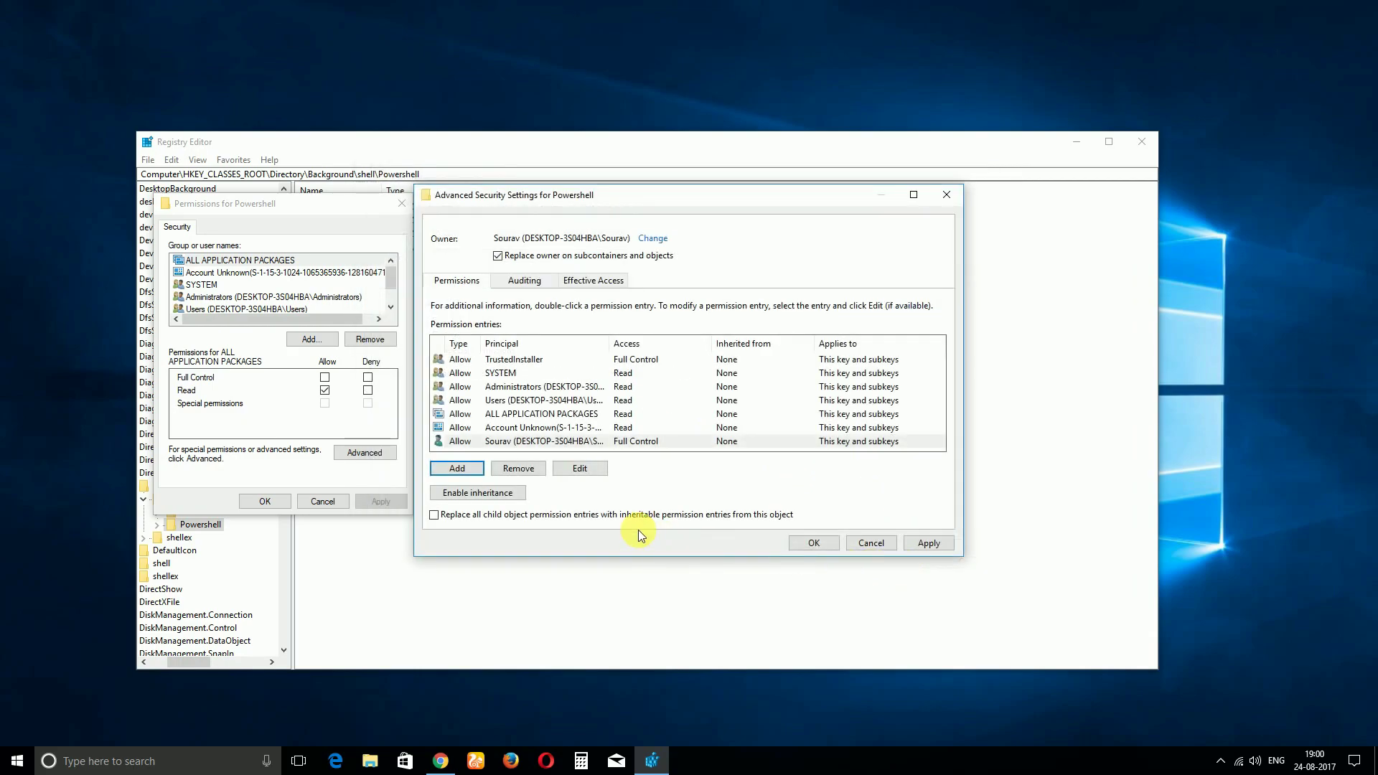
{"action": "left_click", "coordinate": [434, 515]}
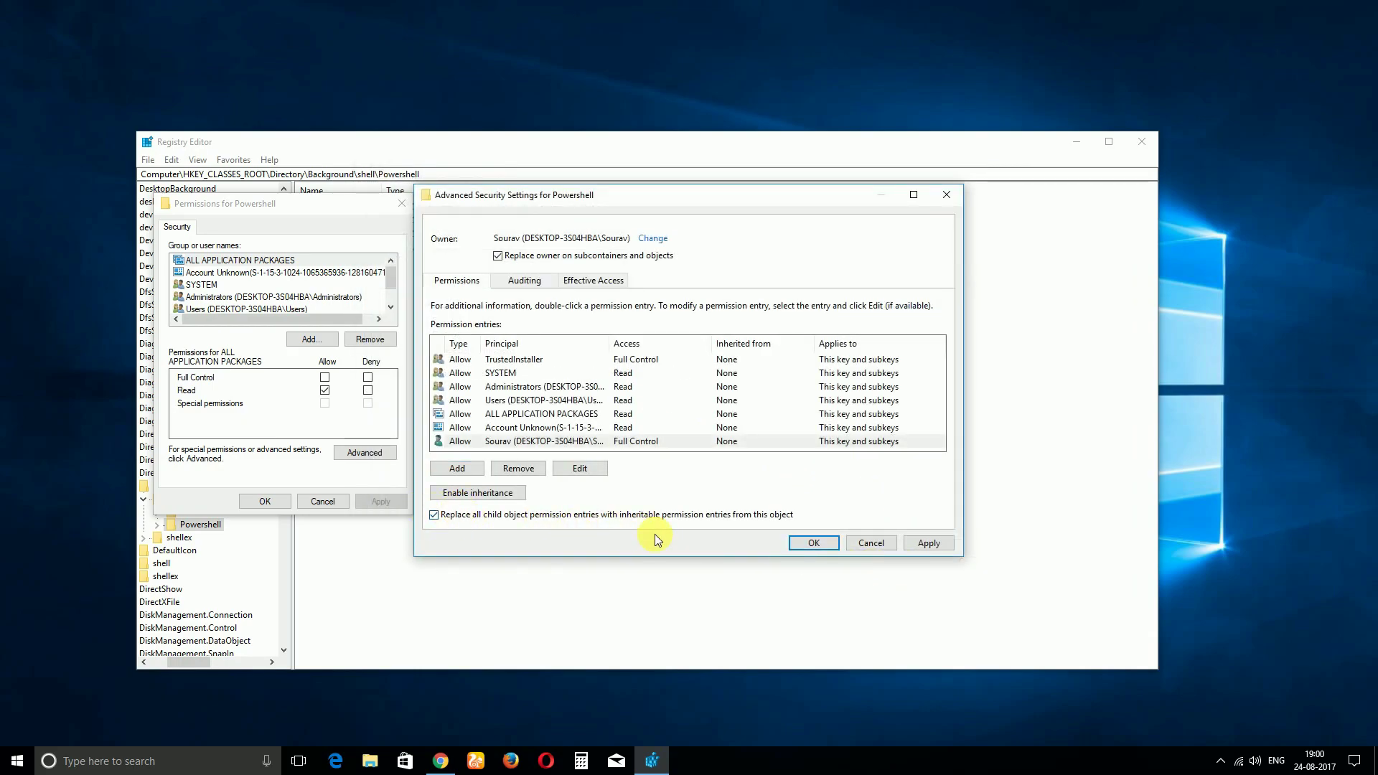
Apply the new Powershell ownership and permissions, confirming the subkey replacement
{"action": "left_click", "coordinate": [812, 543]}
{"action": "left_click", "coordinate": [745, 445]}
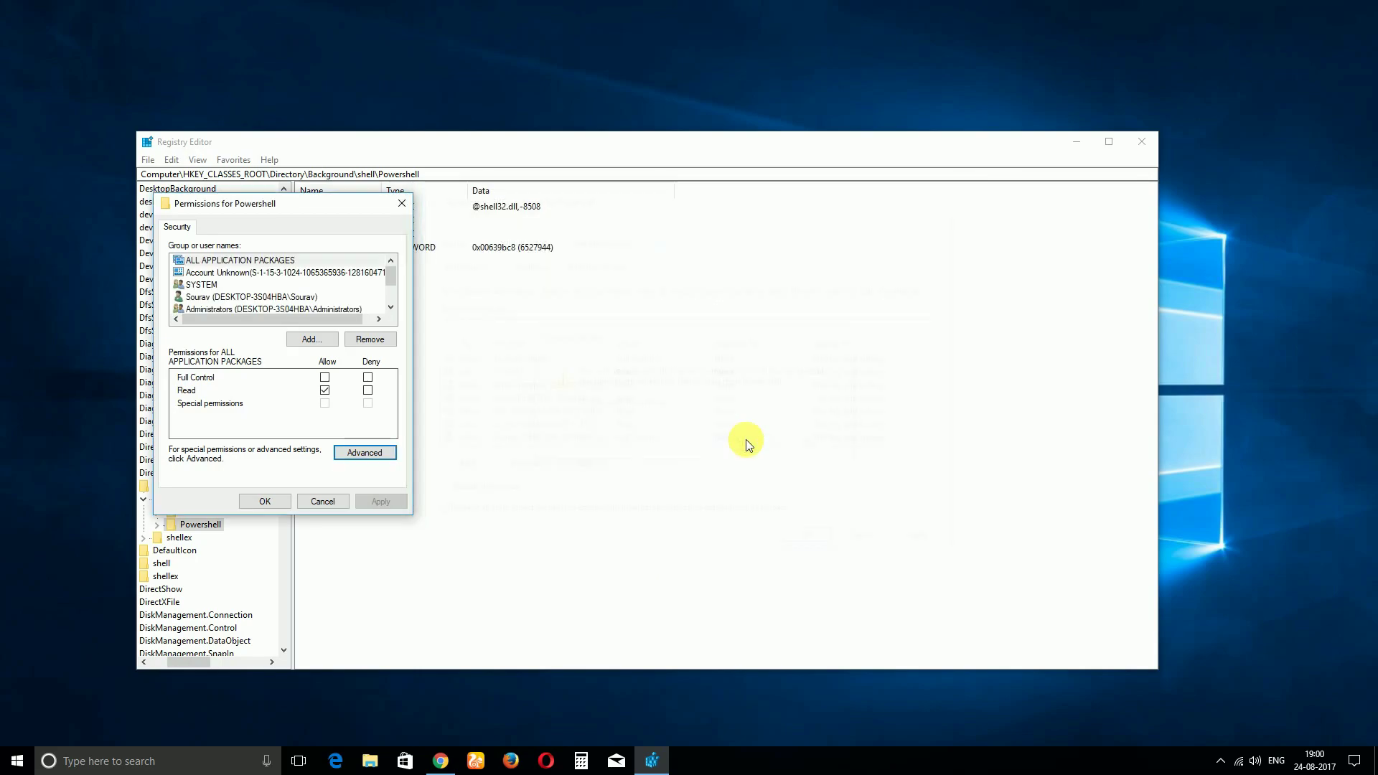
{"action": "left_click", "coordinate": [271, 501]}
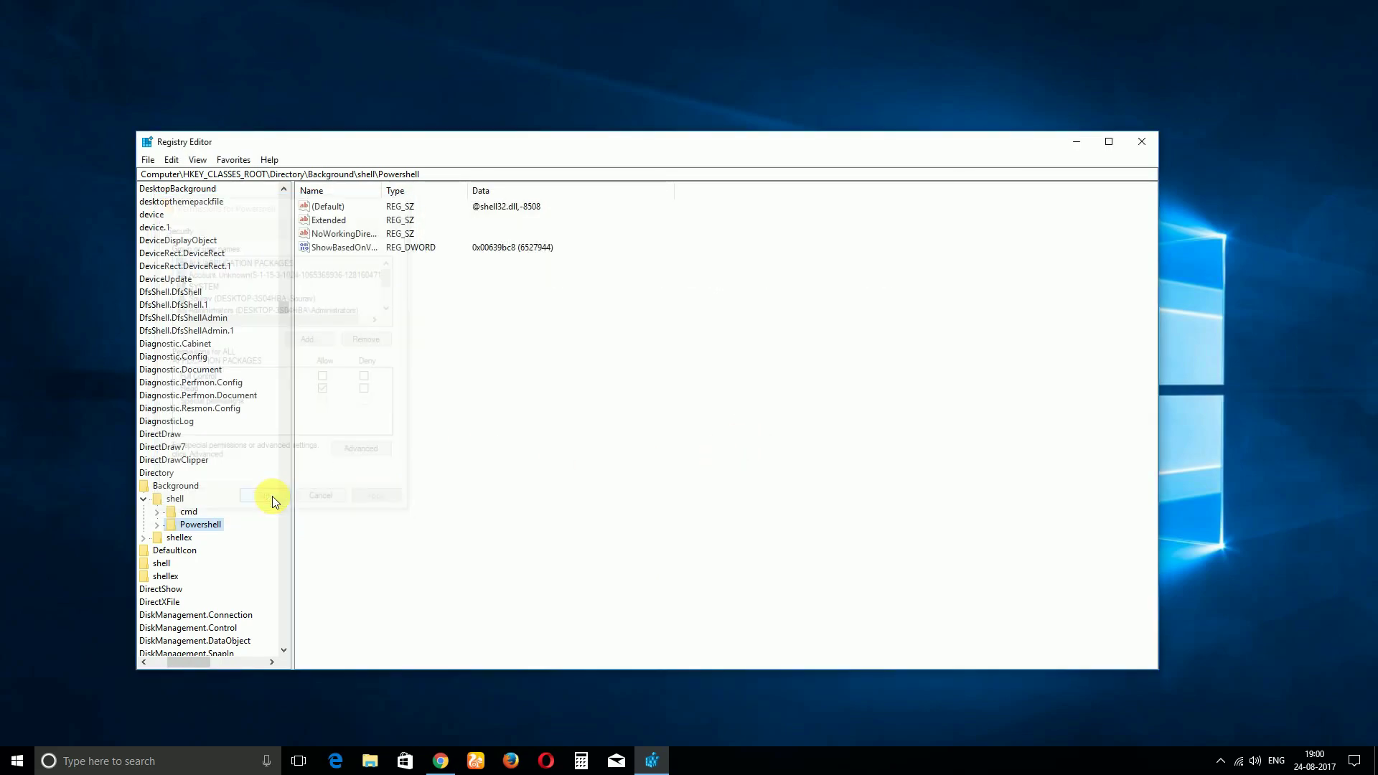
Delete the Powershell key and its subkeys
{"action": "right_click", "coordinate": [191, 526]}
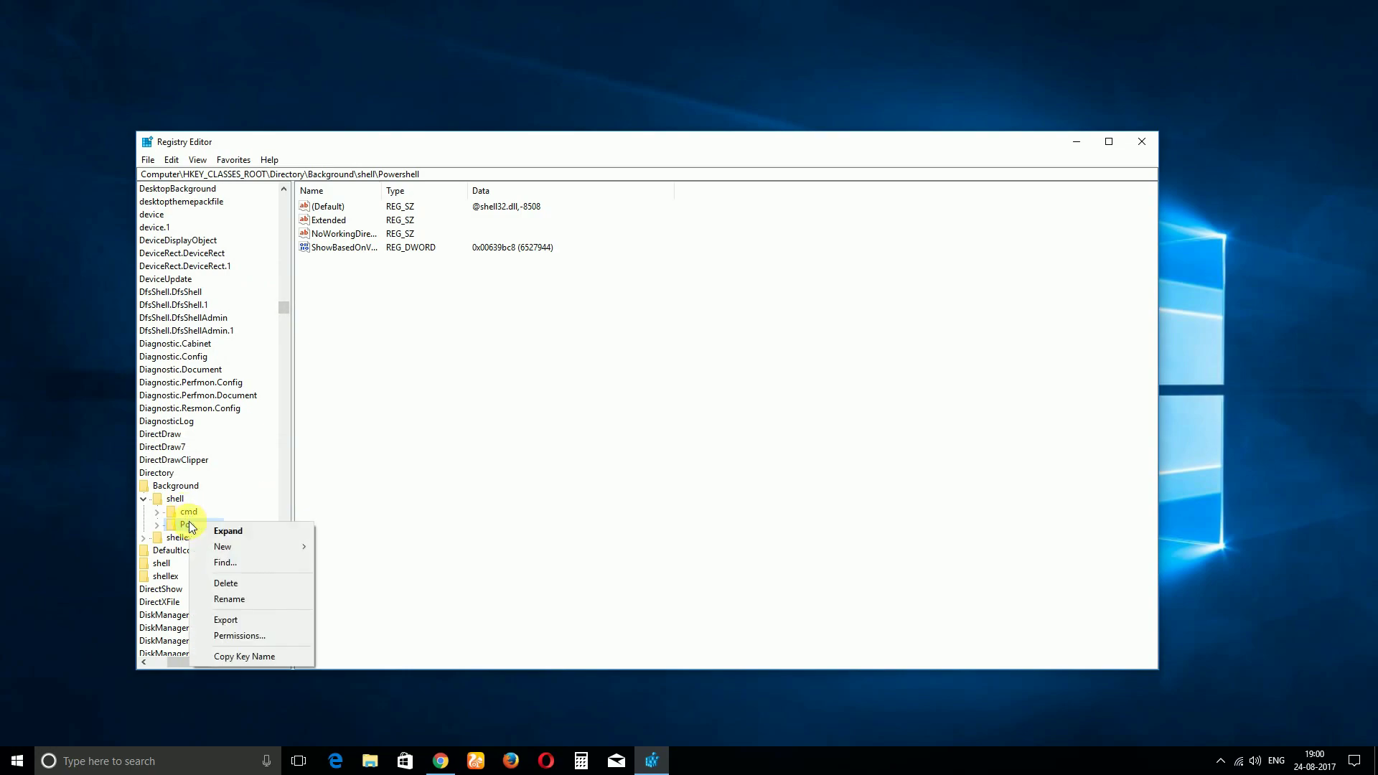
{"action": "left_click", "coordinate": [229, 585]}
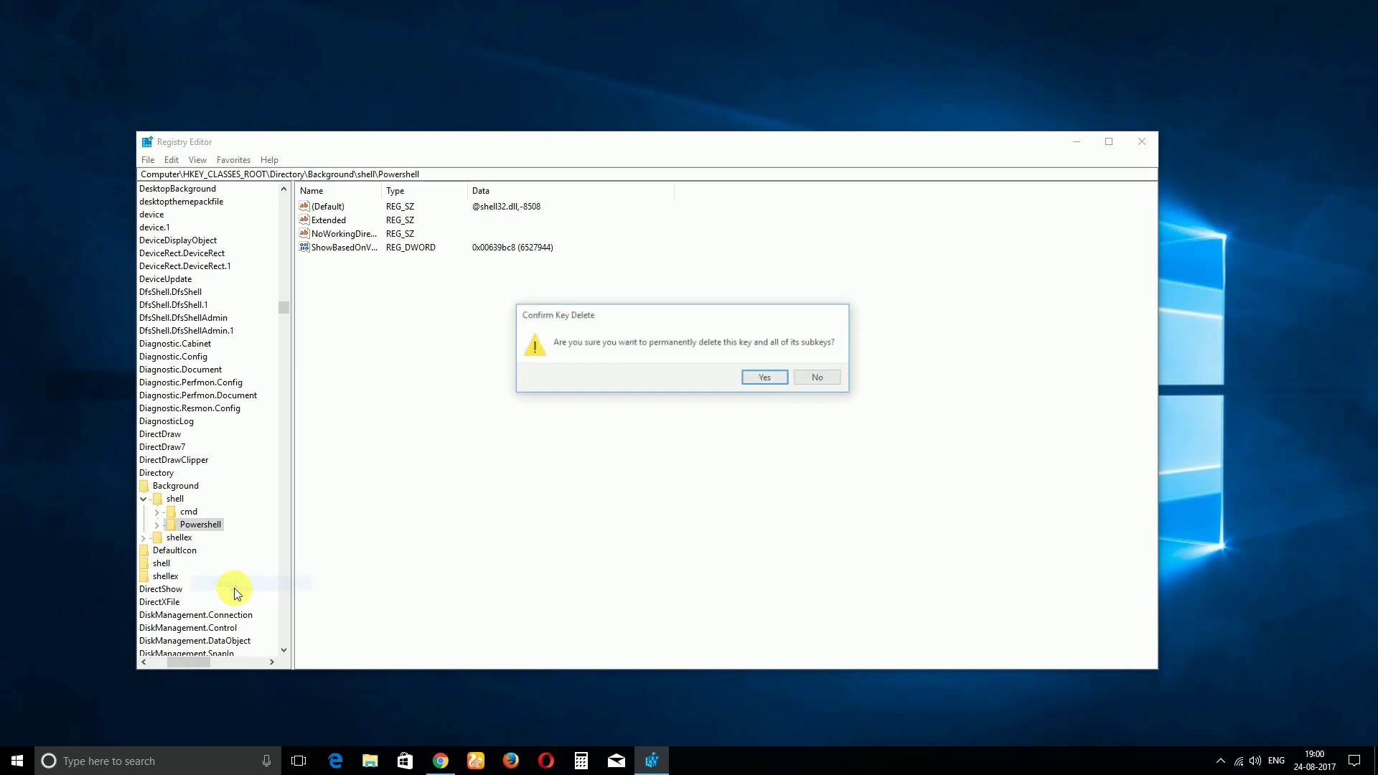
{"action": "left_click", "coordinate": [762, 372]}
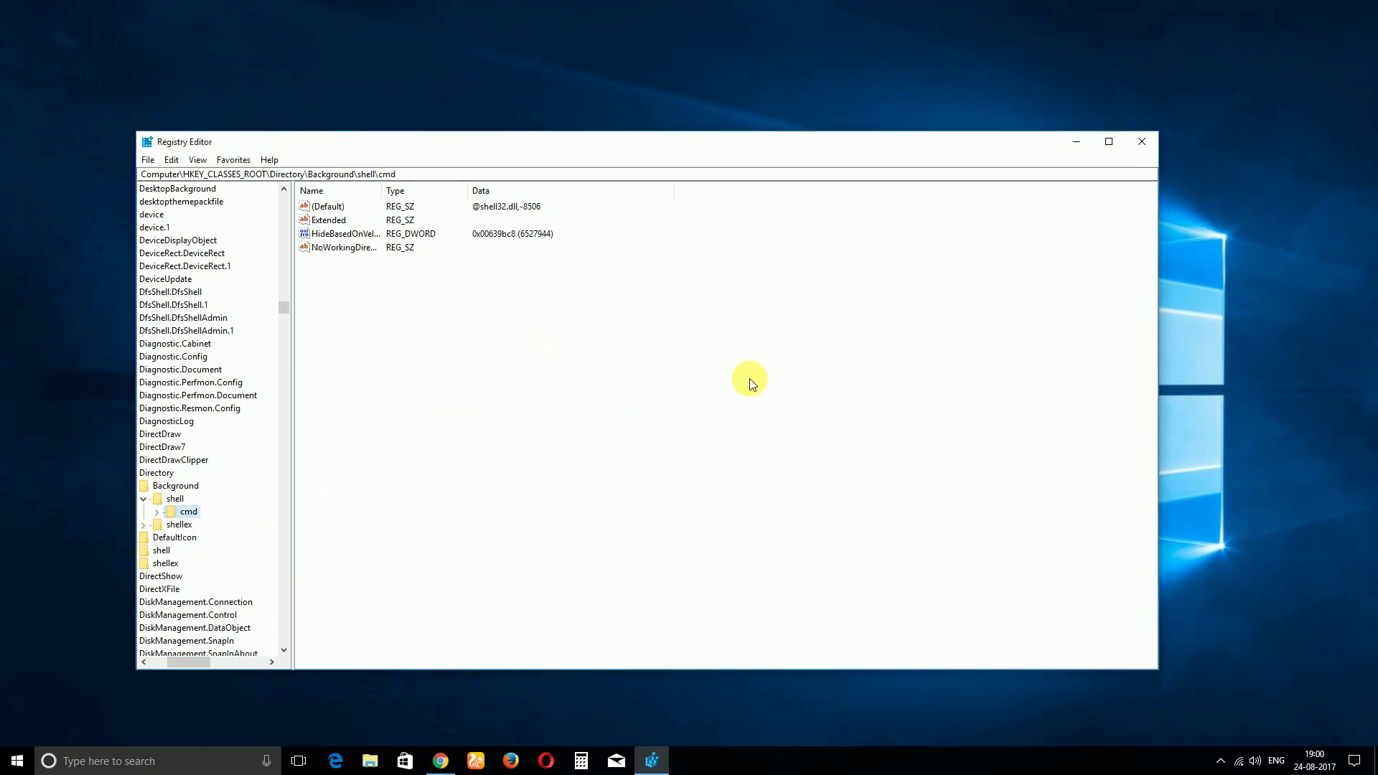
Through the cmd key's advanced security settings, replace TrustedInstaller as owner with your own account
{"action": "right_click", "coordinate": [178, 512]}
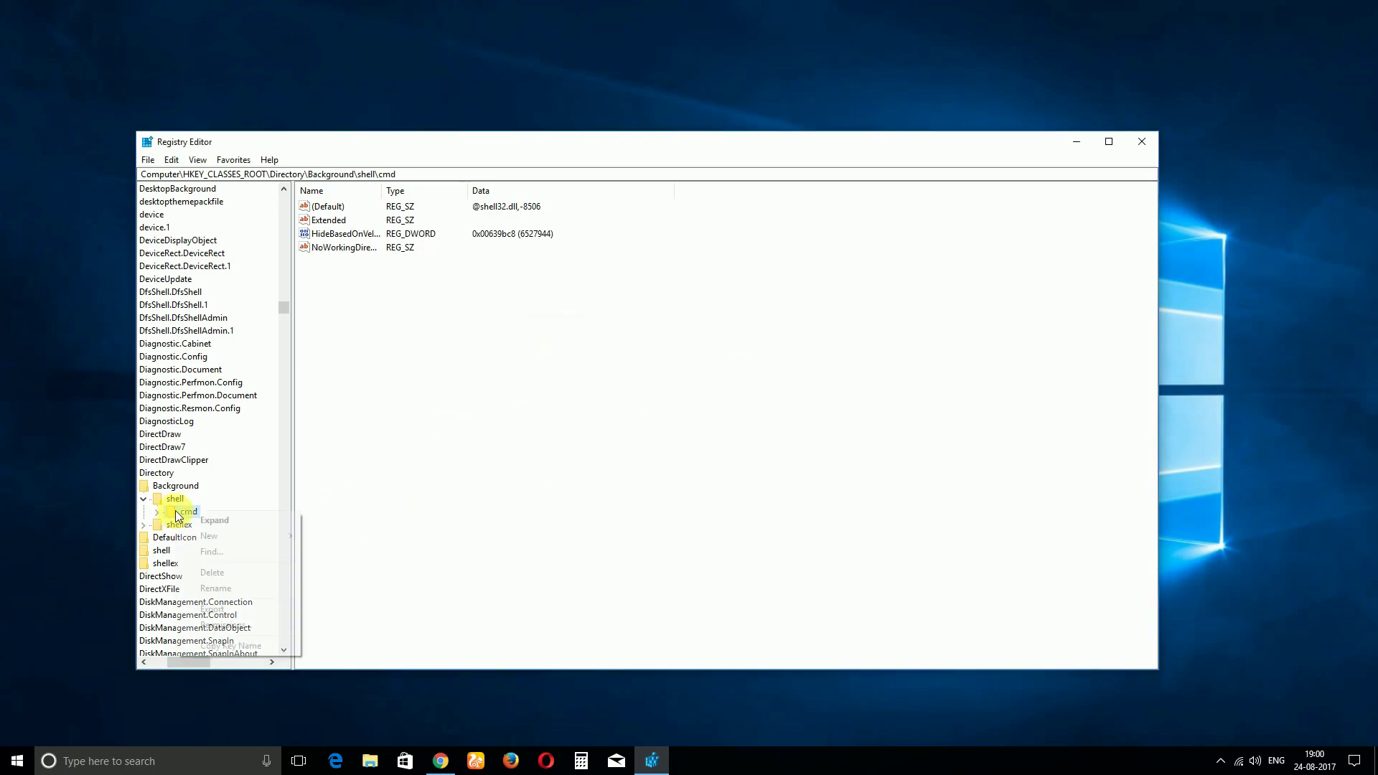
{"action": "left_click", "coordinate": [226, 626]}
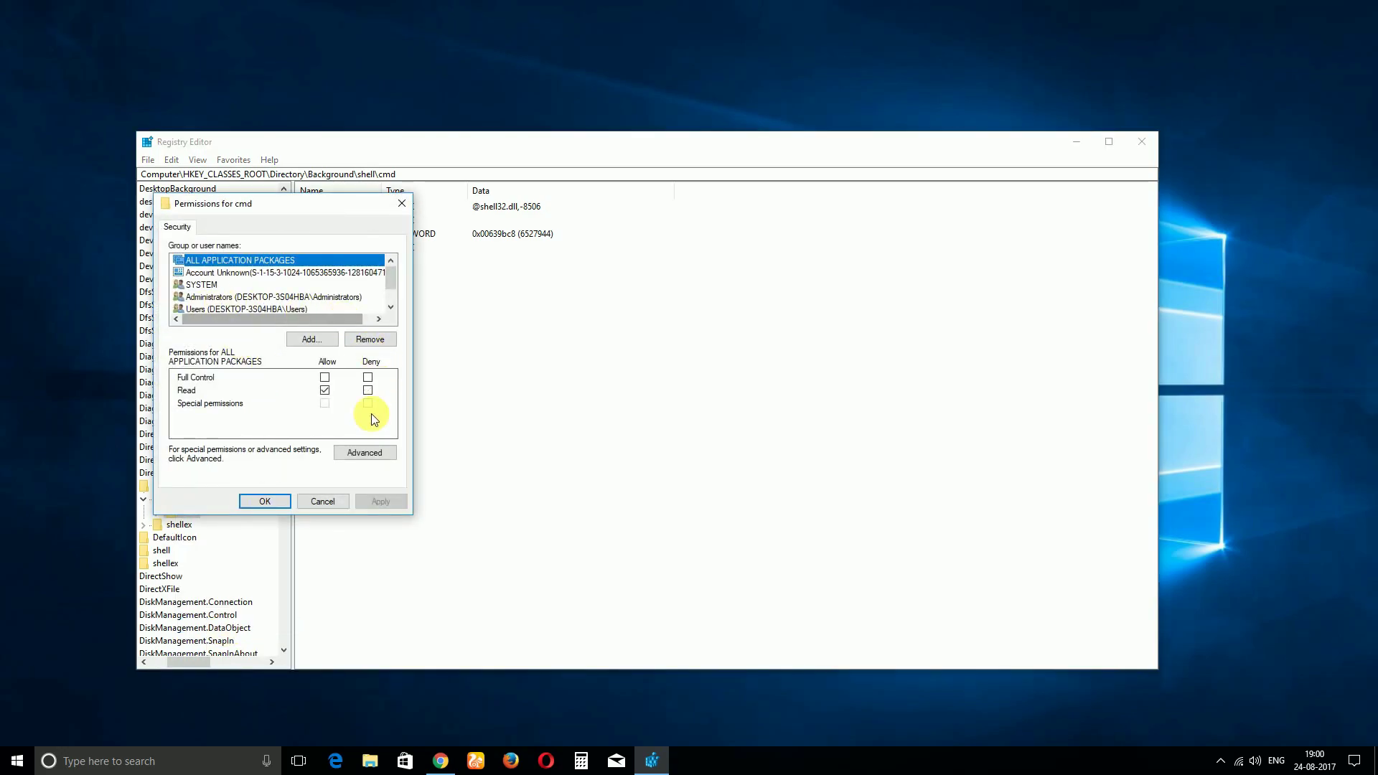
{"action": "left_click", "coordinate": [349, 452]}
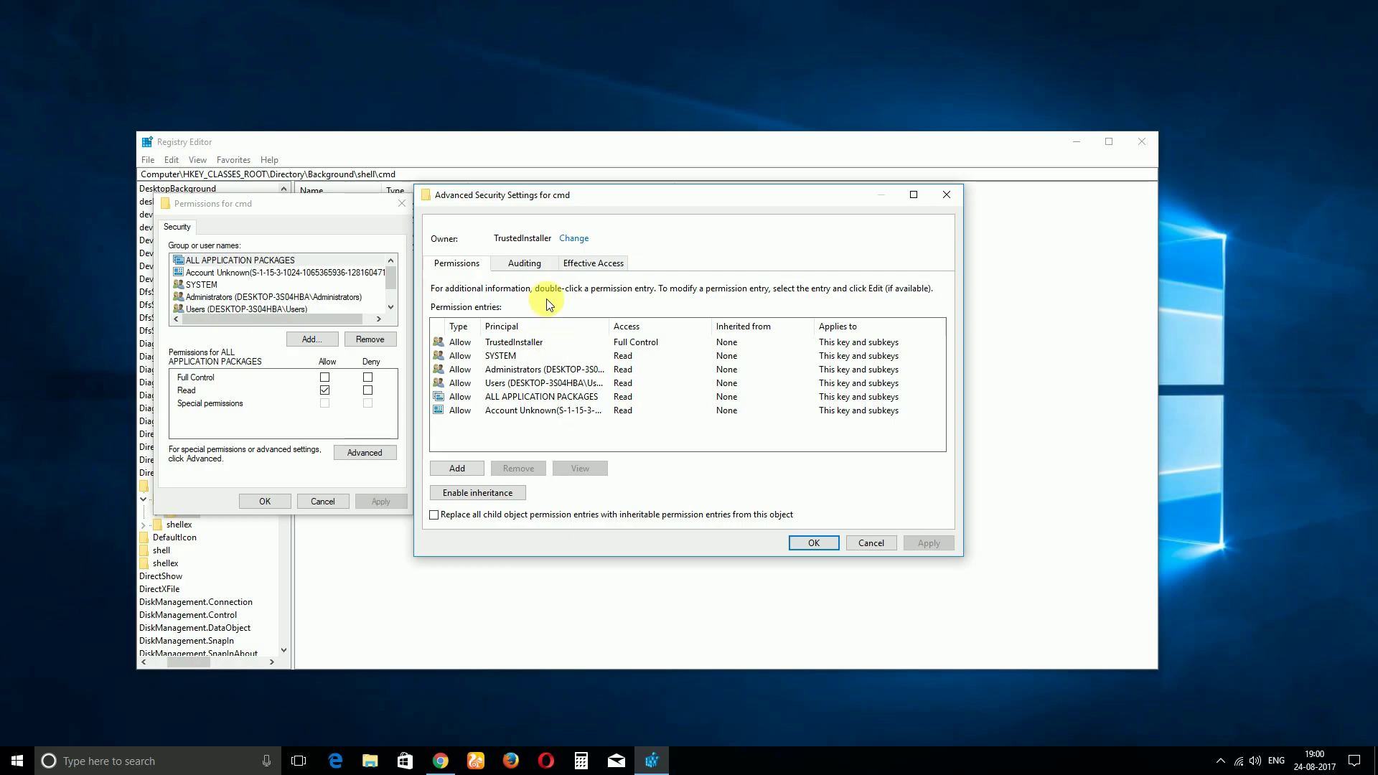
{"action": "left_click", "coordinate": [574, 239]}
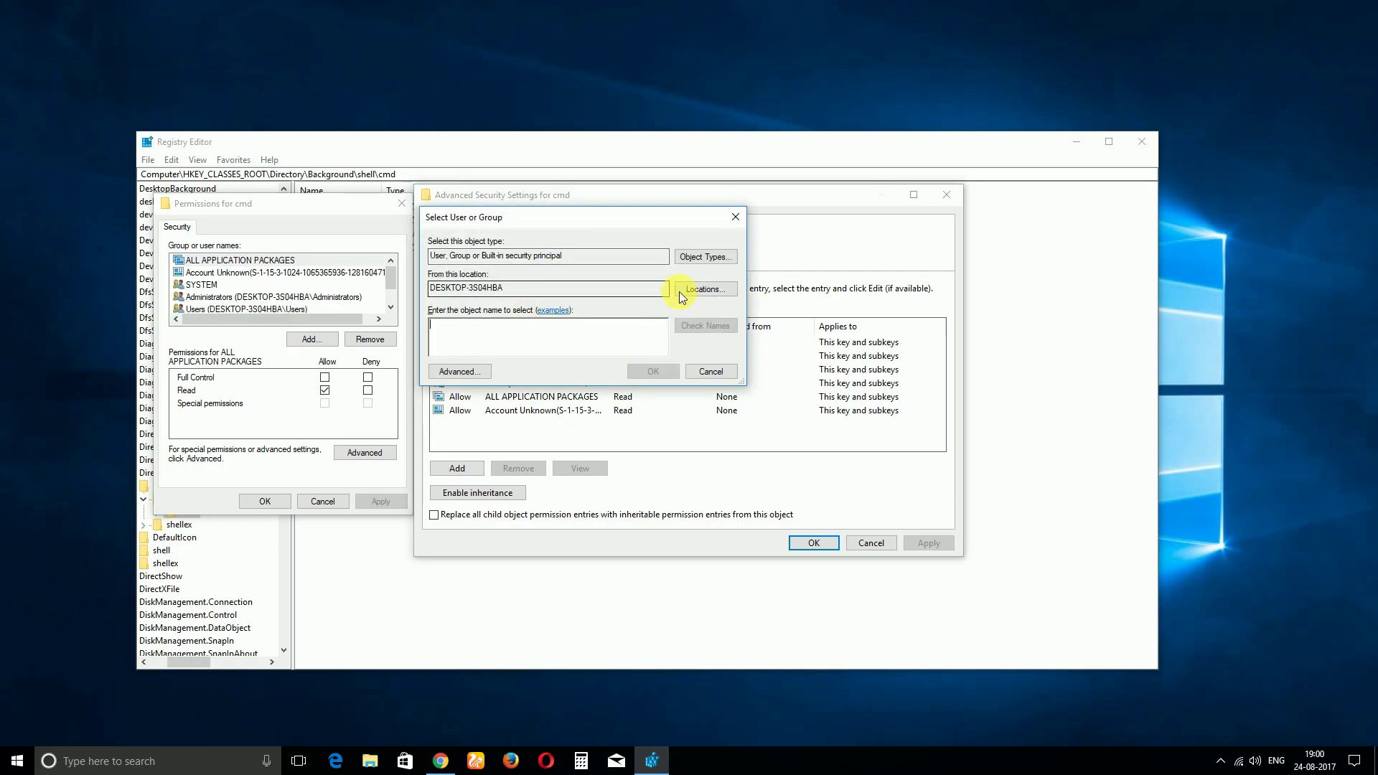
{"action": "left_click", "coordinate": [469, 371]}
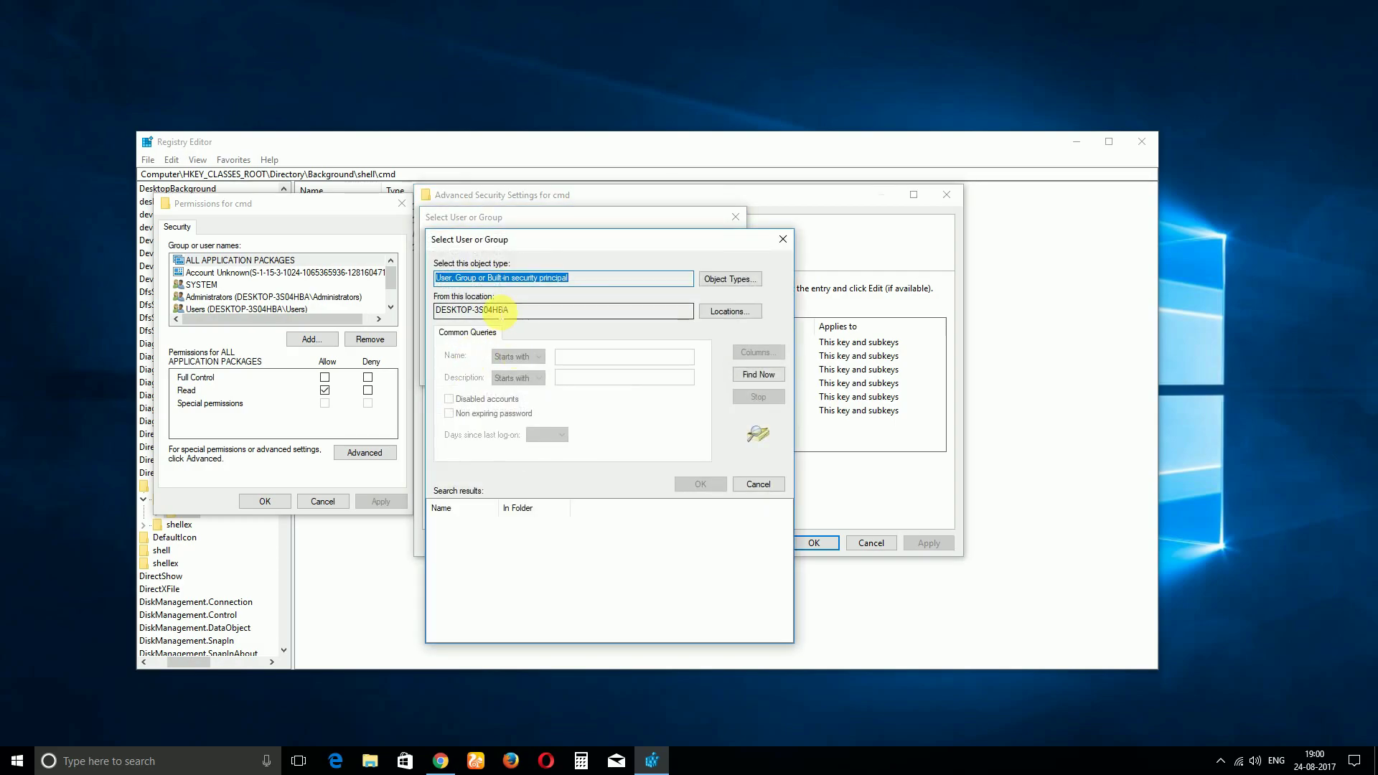
{"action": "left_click", "coordinate": [747, 374]}
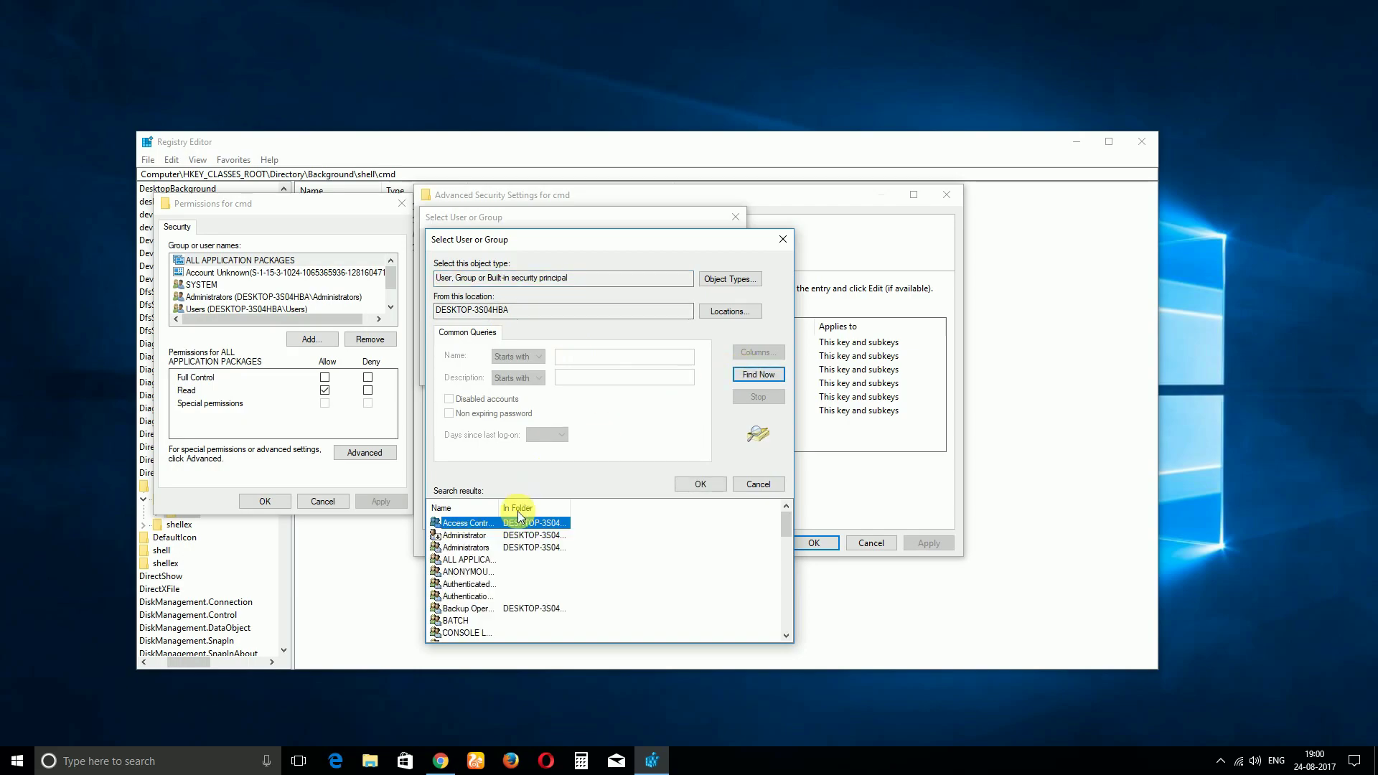
{"action": "scroll", "coordinate": [514, 552], "scroll_direction": "down", "scroll_amount": 5}
{"action": "double_click", "coordinate": [455, 572]}
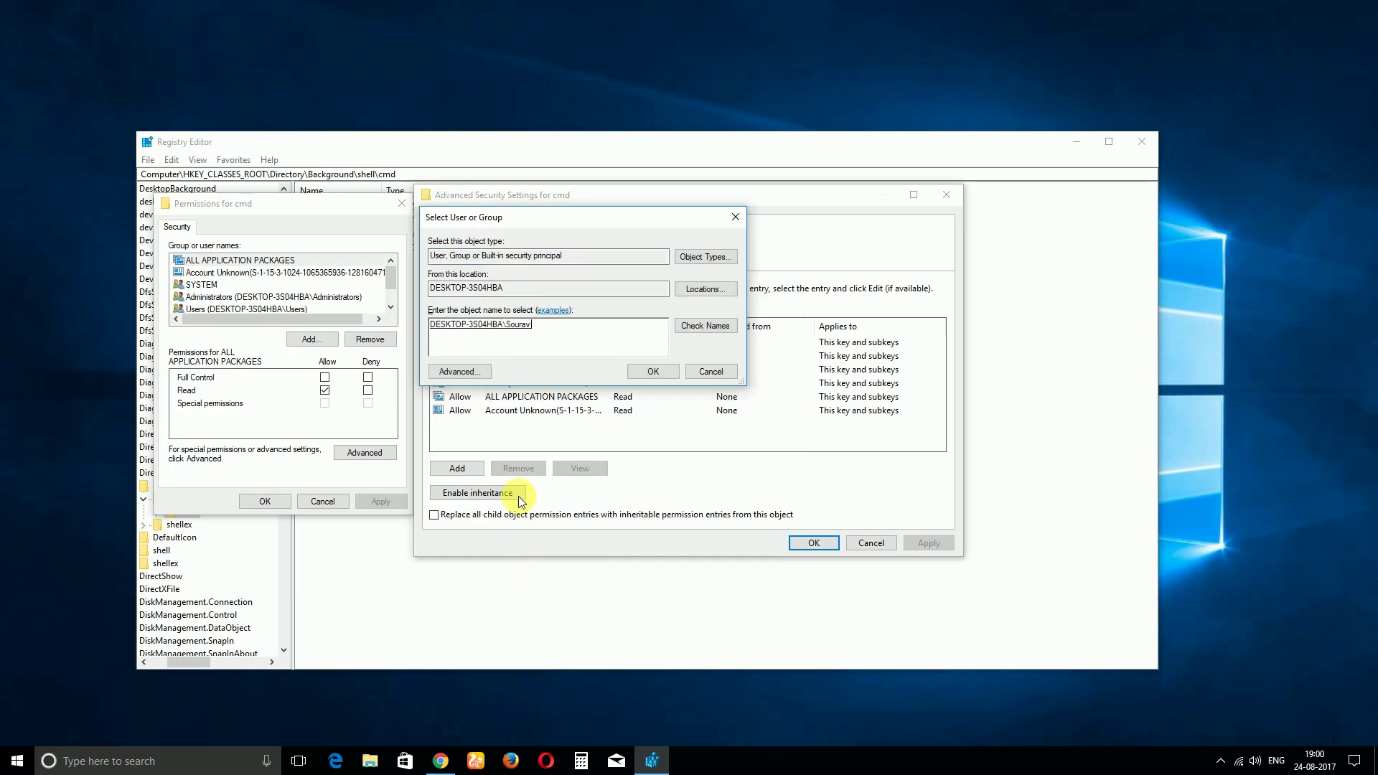
{"action": "left_click", "coordinate": [650, 372]}
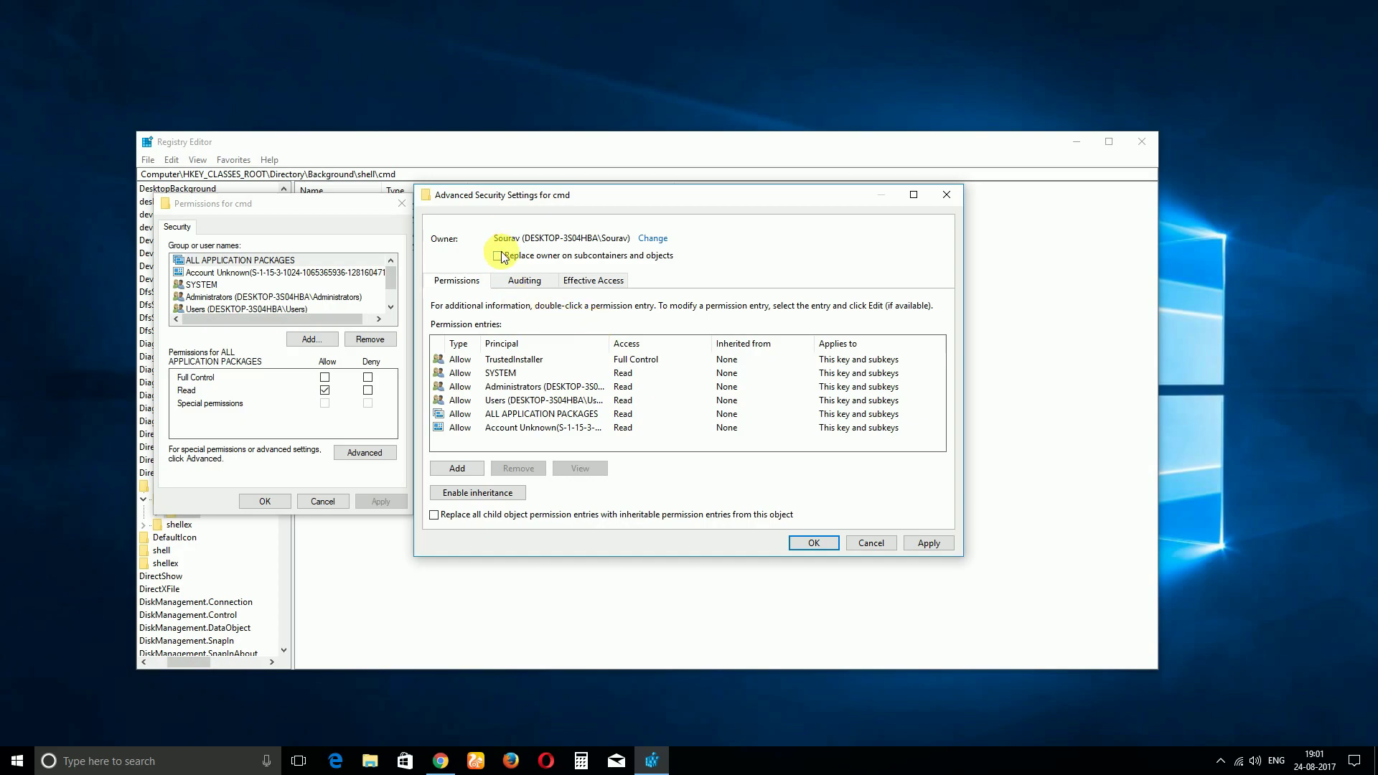
Add a new permission entry on cmd with the local user account as principal
{"action": "left_click", "coordinate": [462, 468]}
{"action": "left_click", "coordinate": [455, 208]}
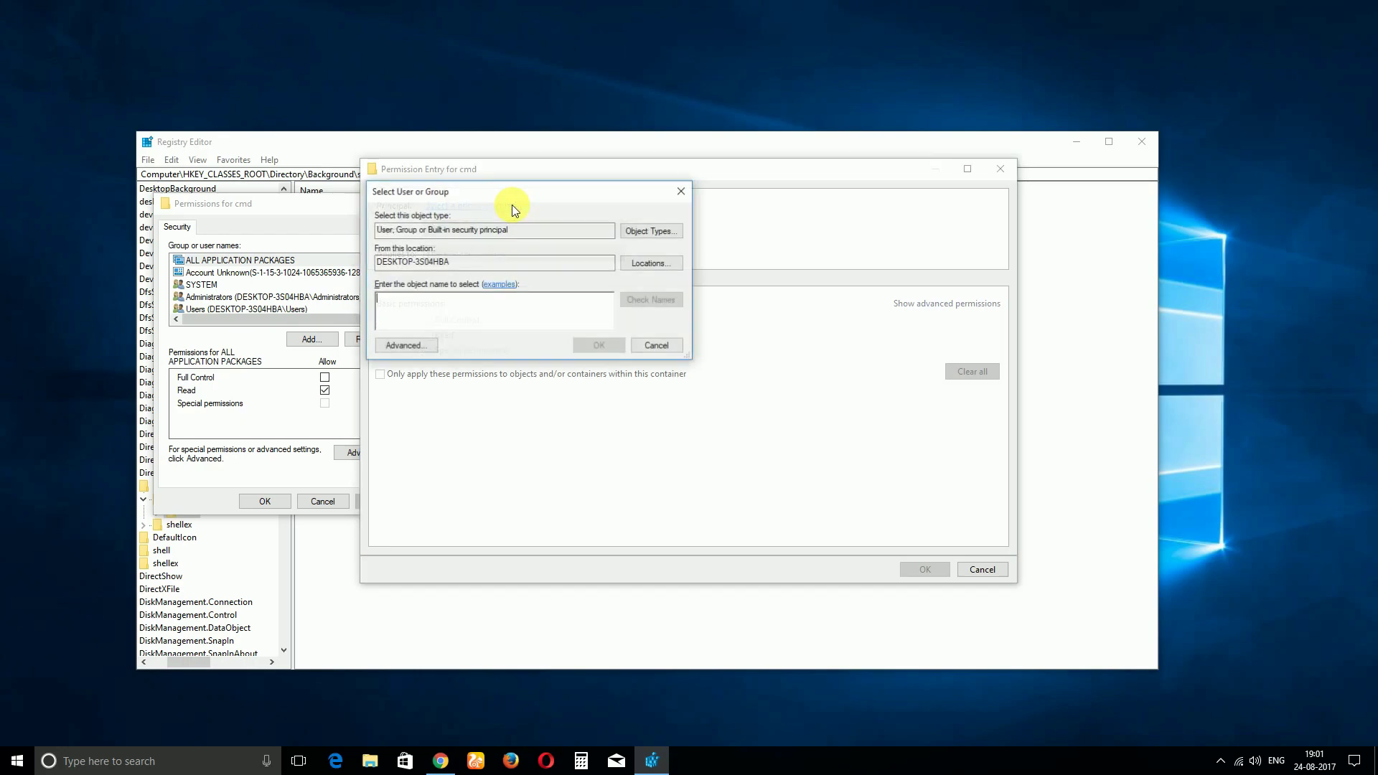
{"action": "left_click", "coordinate": [413, 343]}
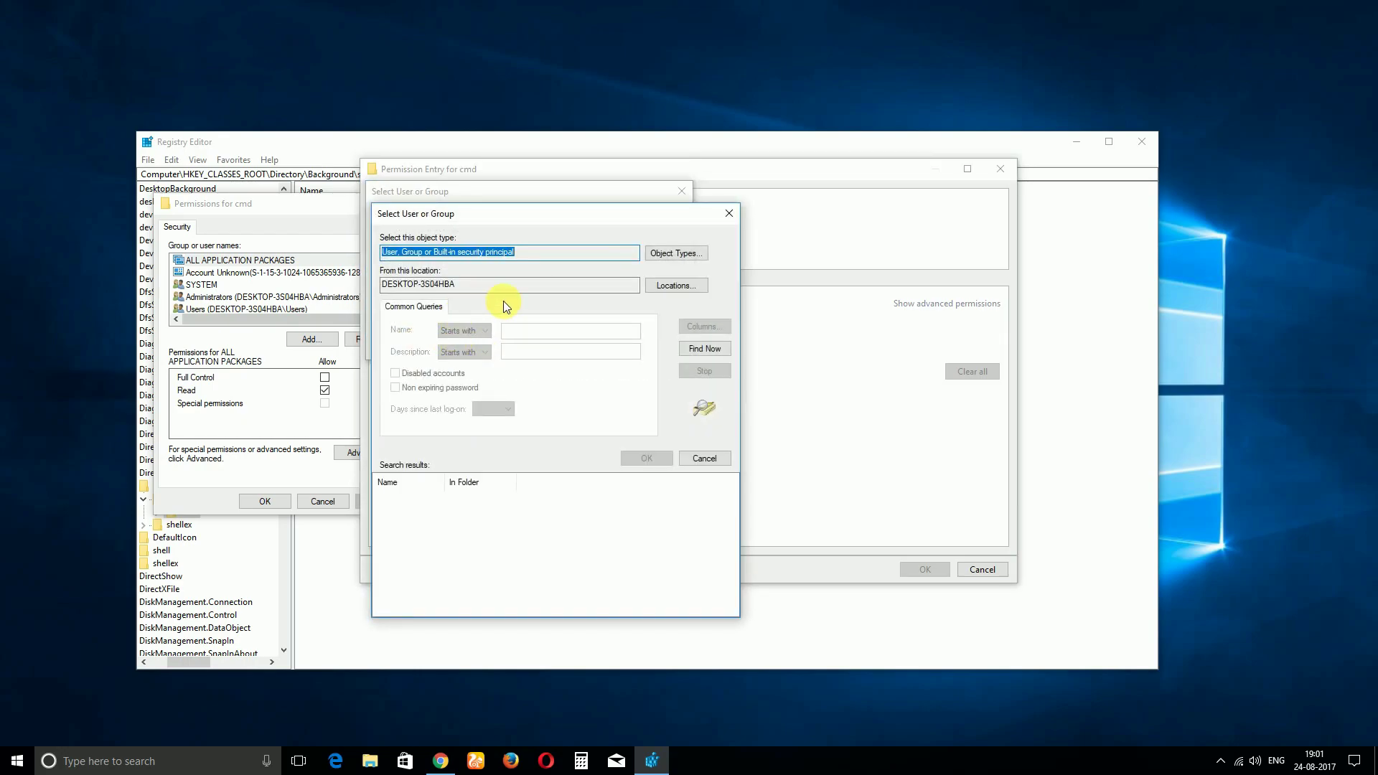
{"action": "left_click", "coordinate": [707, 350]}
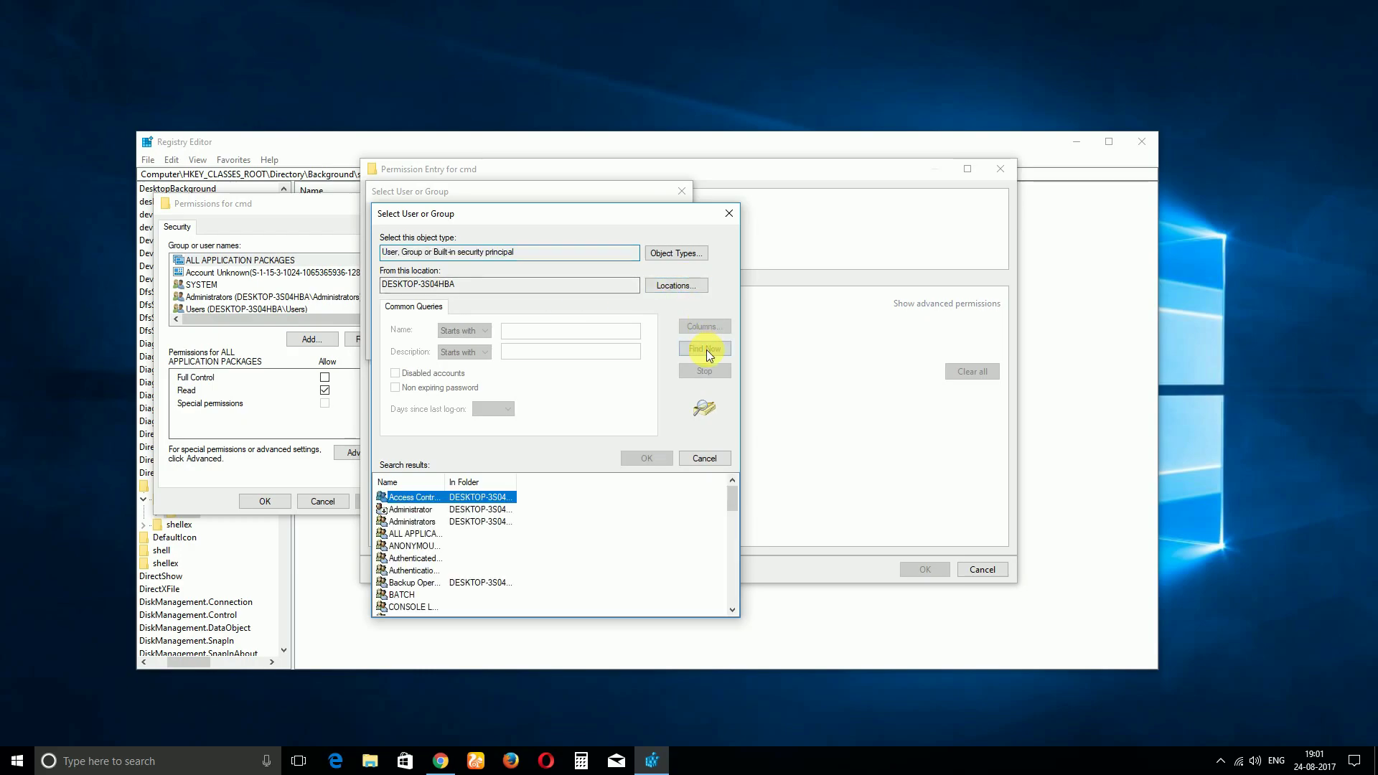
{"action": "scroll", "coordinate": [473, 537], "scroll_direction": "down", "scroll_amount": 6}
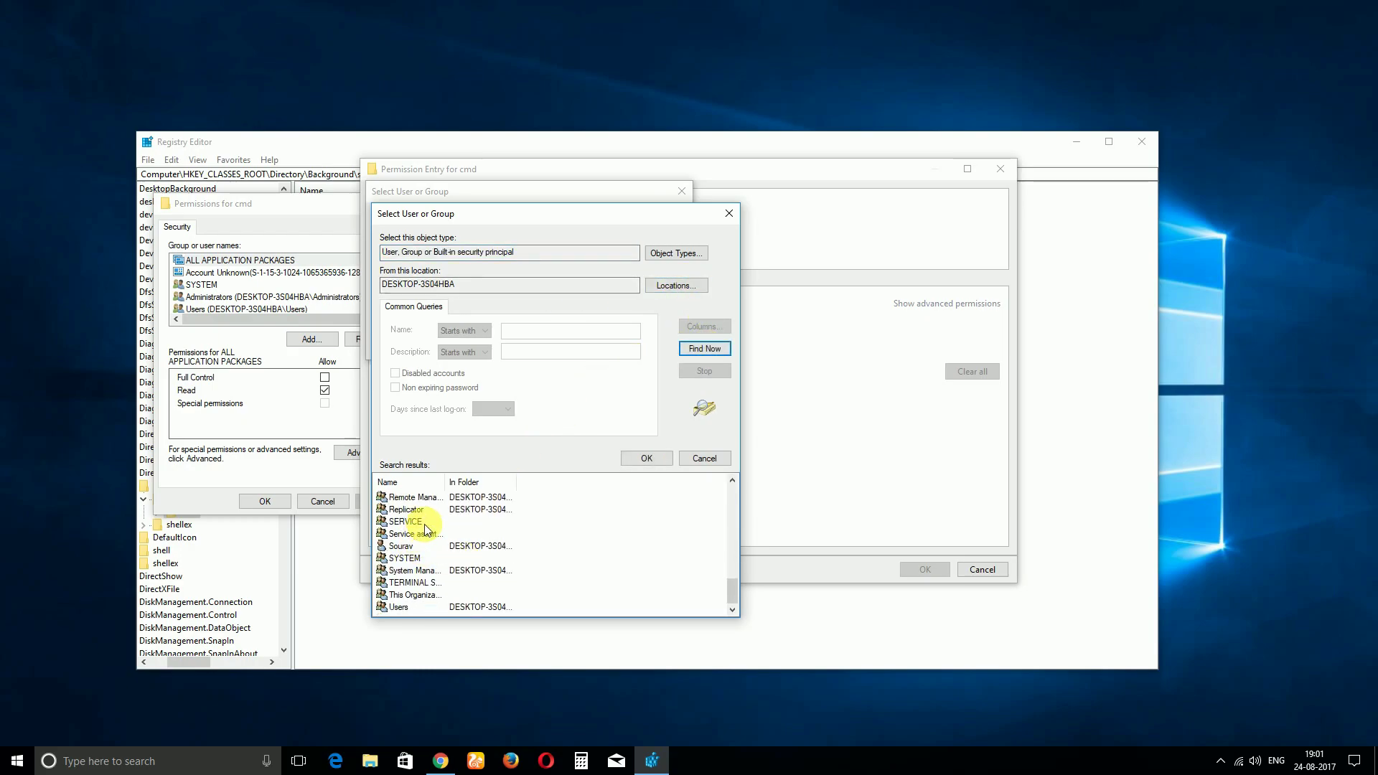
{"action": "double_click", "coordinate": [445, 547]}
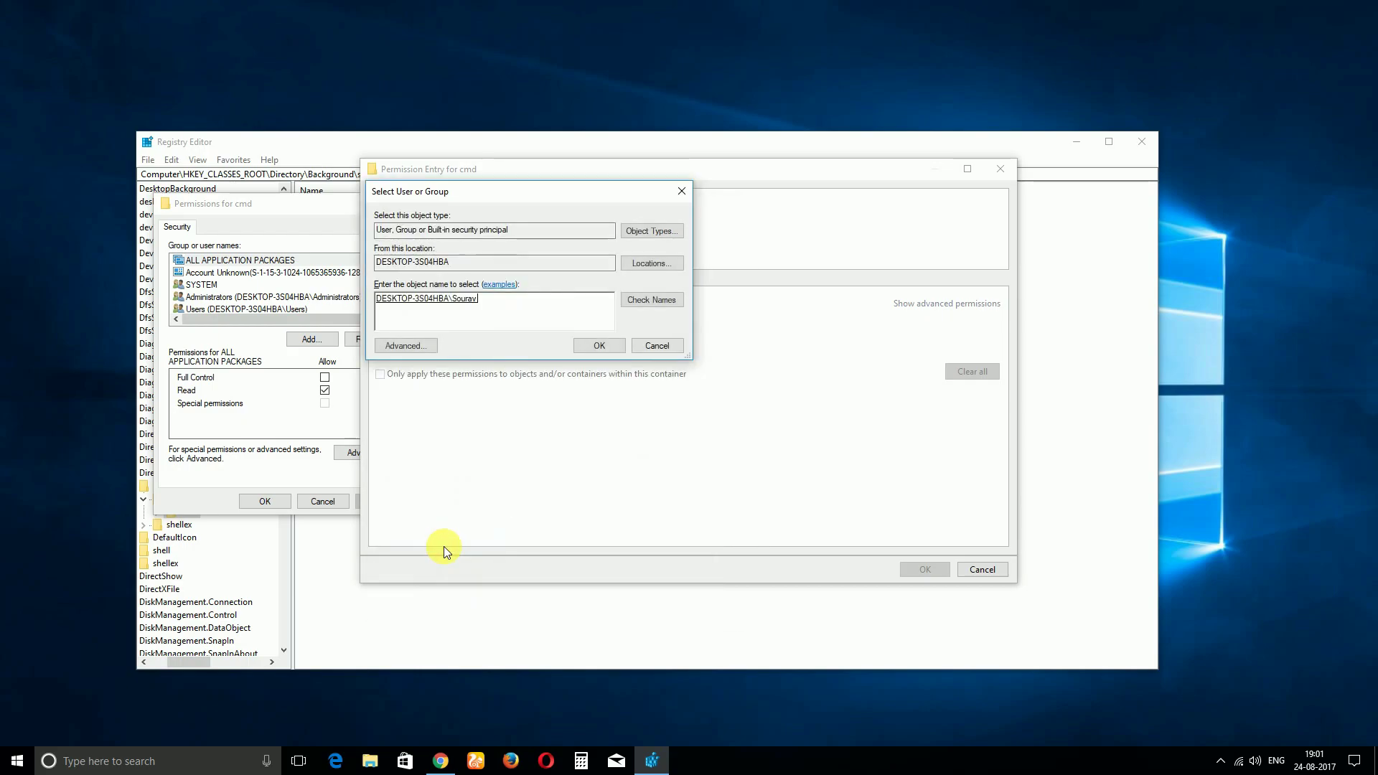
{"action": "left_click", "coordinate": [590, 346]}
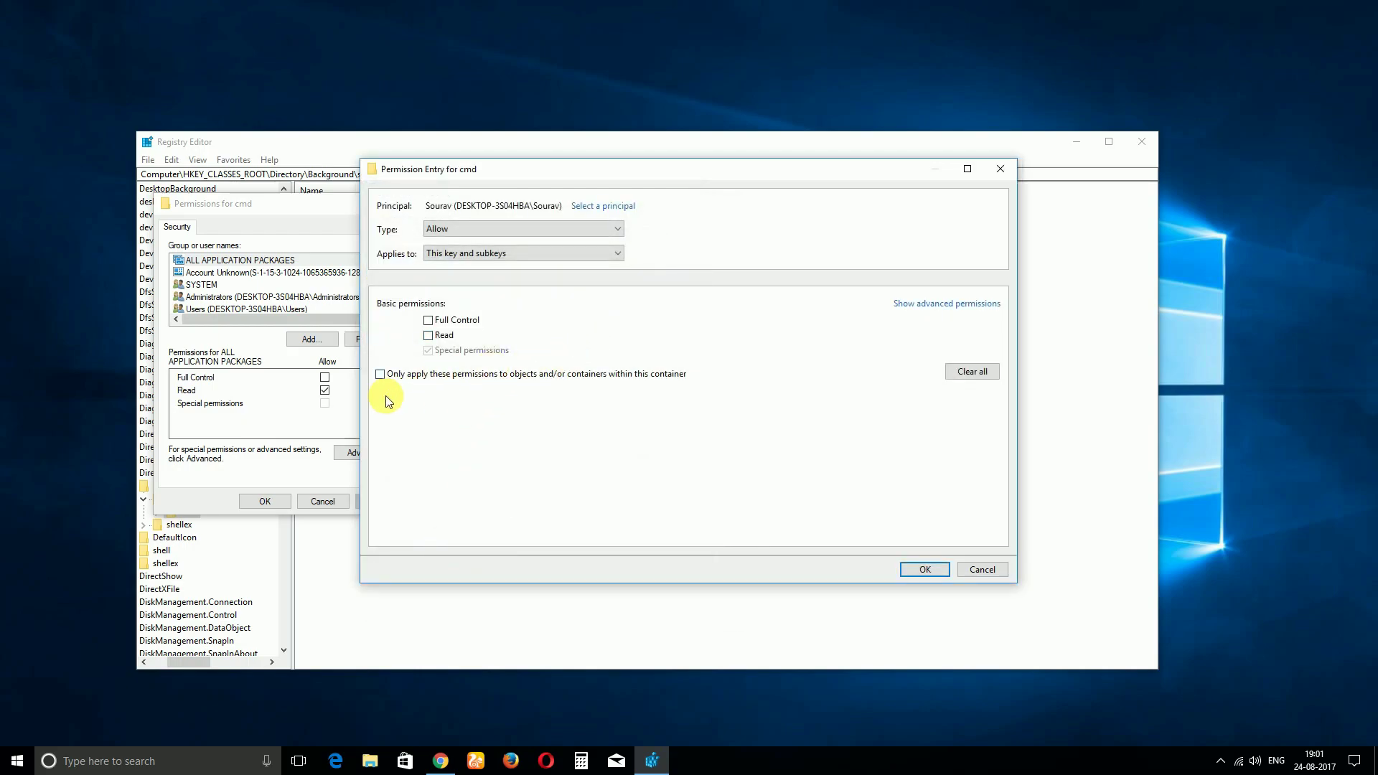
Grant Full Control, replace all child permission entries, apply, and close the permission windows
{"action": "left_click", "coordinate": [430, 320]}
{"action": "left_click", "coordinate": [910, 569]}
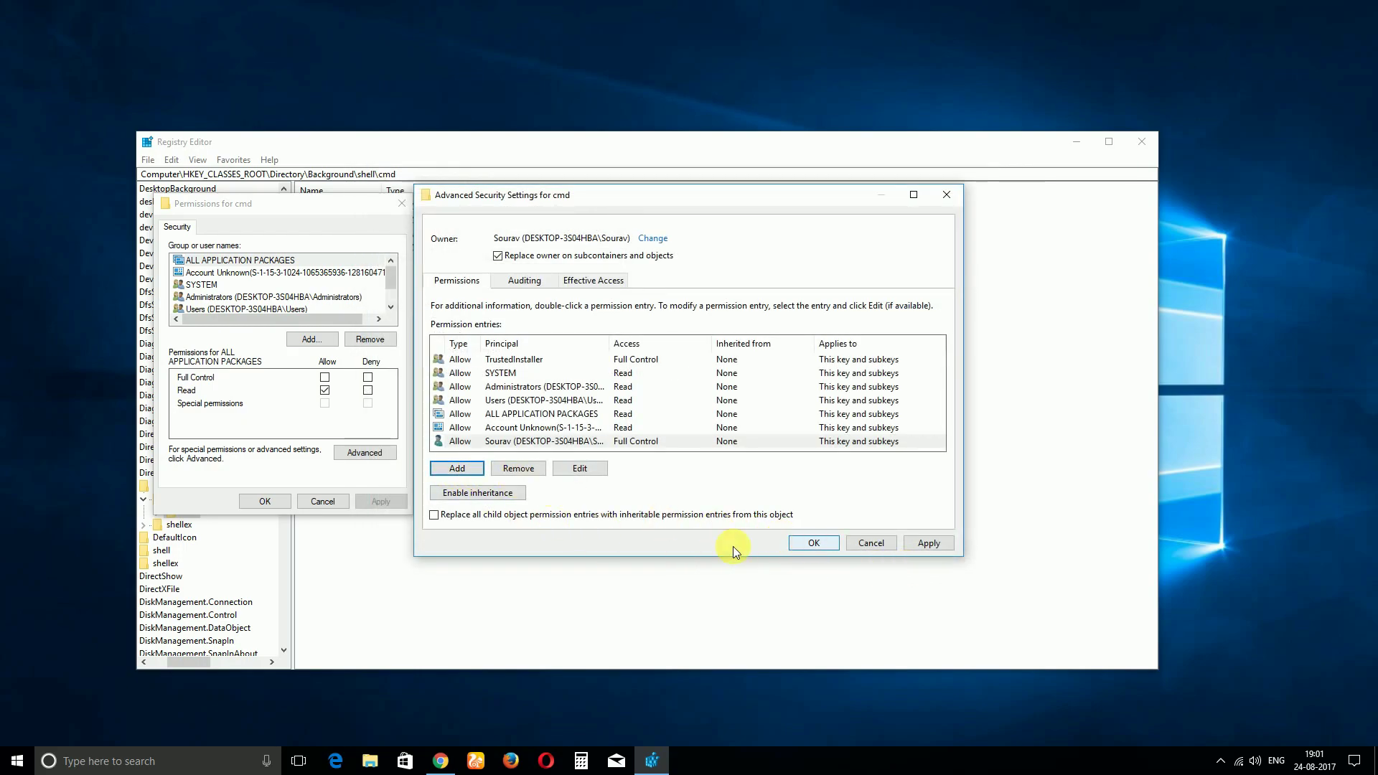
{"action": "left_click", "coordinate": [434, 515]}
{"action": "left_click", "coordinate": [800, 548]}
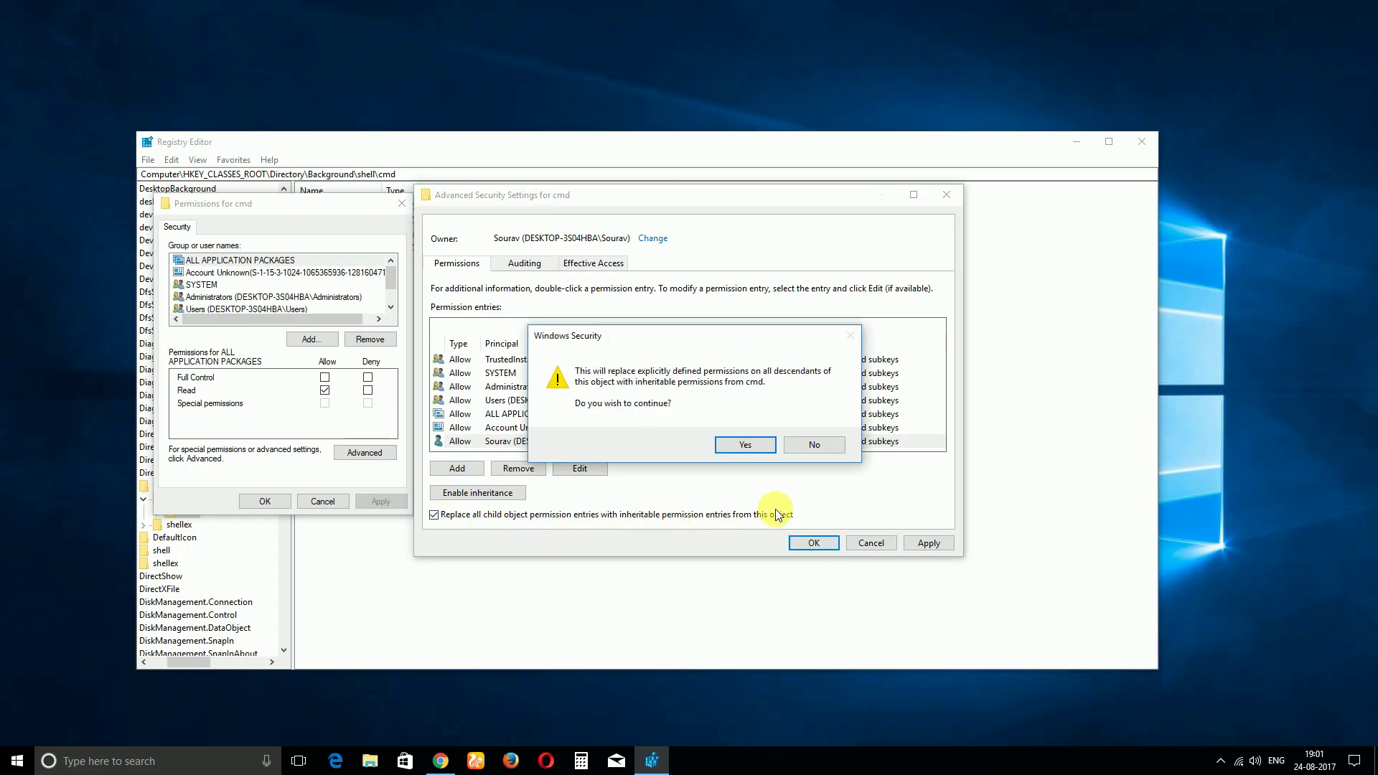
{"action": "left_click", "coordinate": [765, 445]}
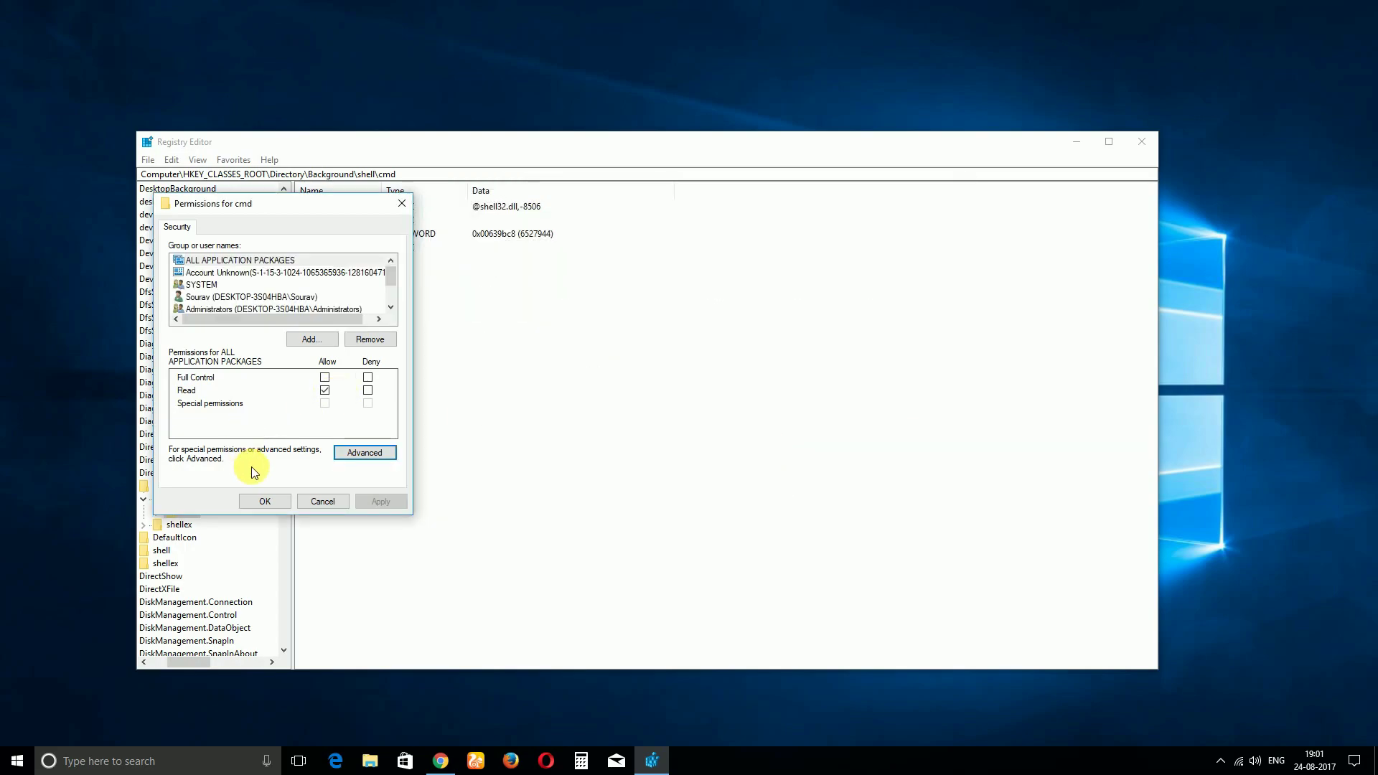
{"action": "left_click", "coordinate": [265, 501]}
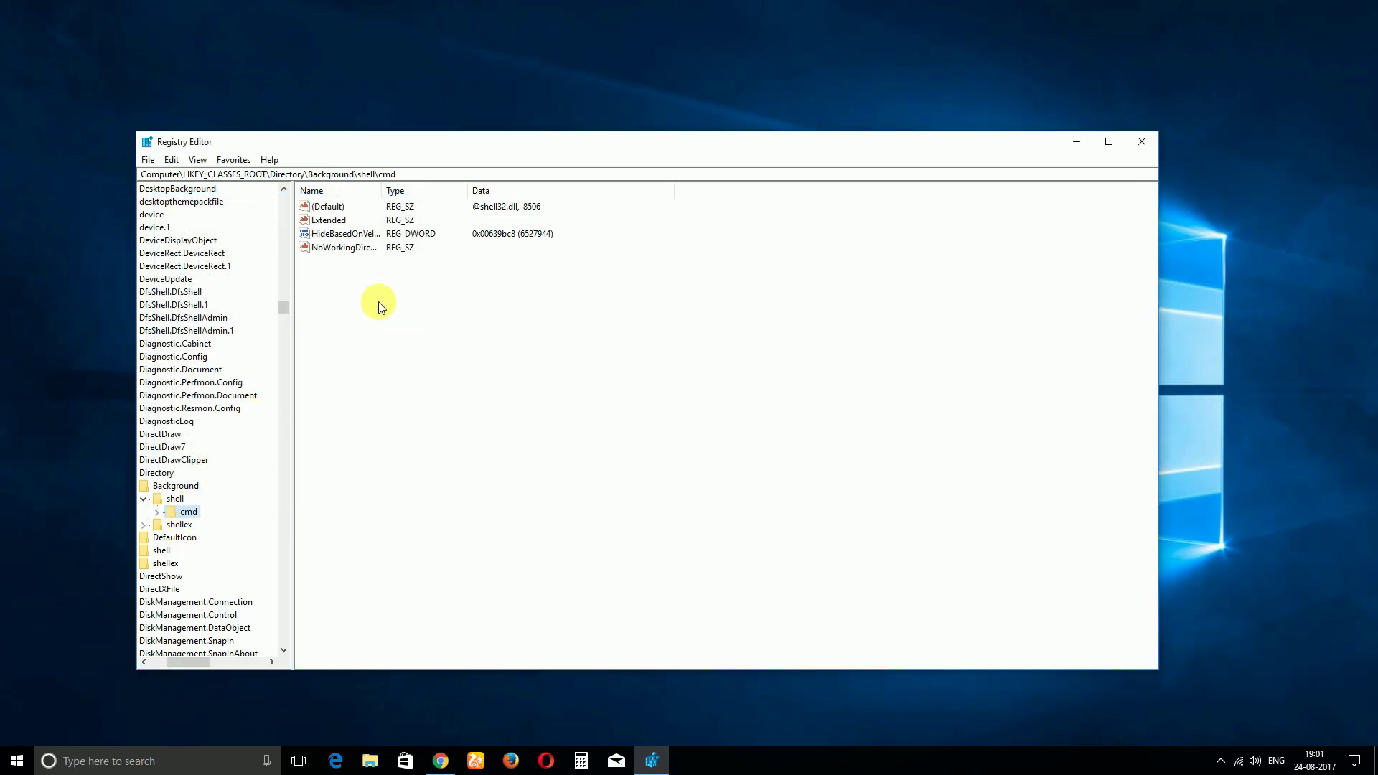
Rename the HideBasedOnVelocityId value by replacing 'Hide' with 'Show'
{"action": "left_click", "coordinate": [342, 235]}
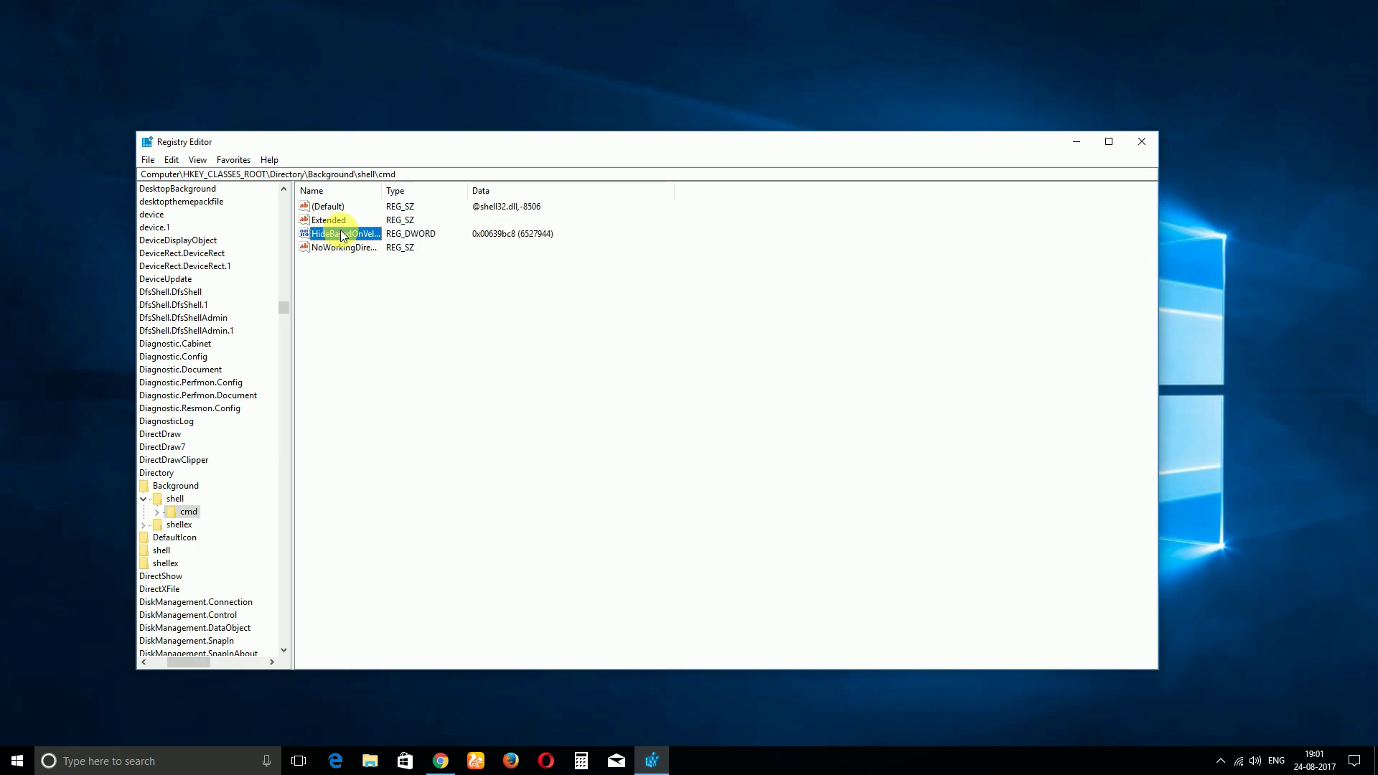
{"action": "right_click", "coordinate": [342, 236]}
{"action": "left_click", "coordinate": [383, 290]}
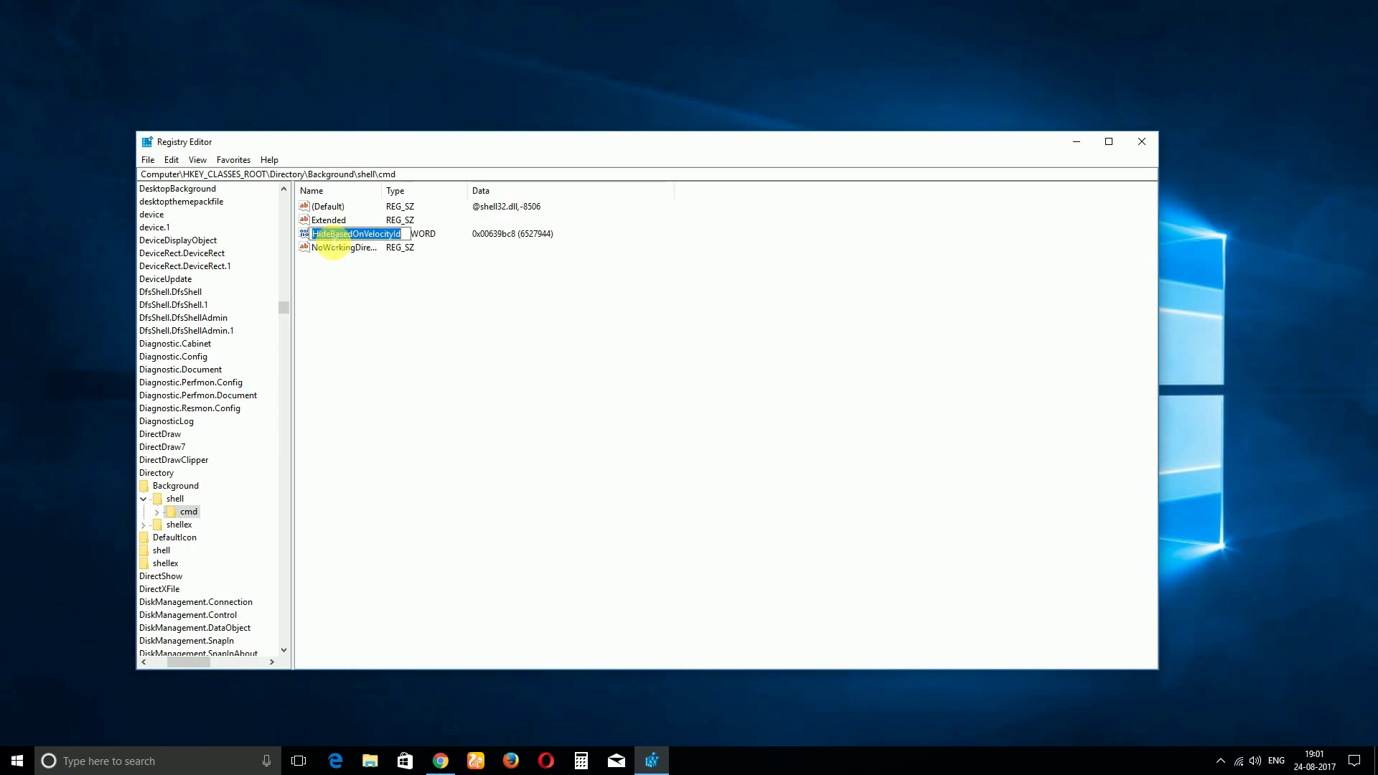
{"action": "left_click", "coordinate": [330, 238]}
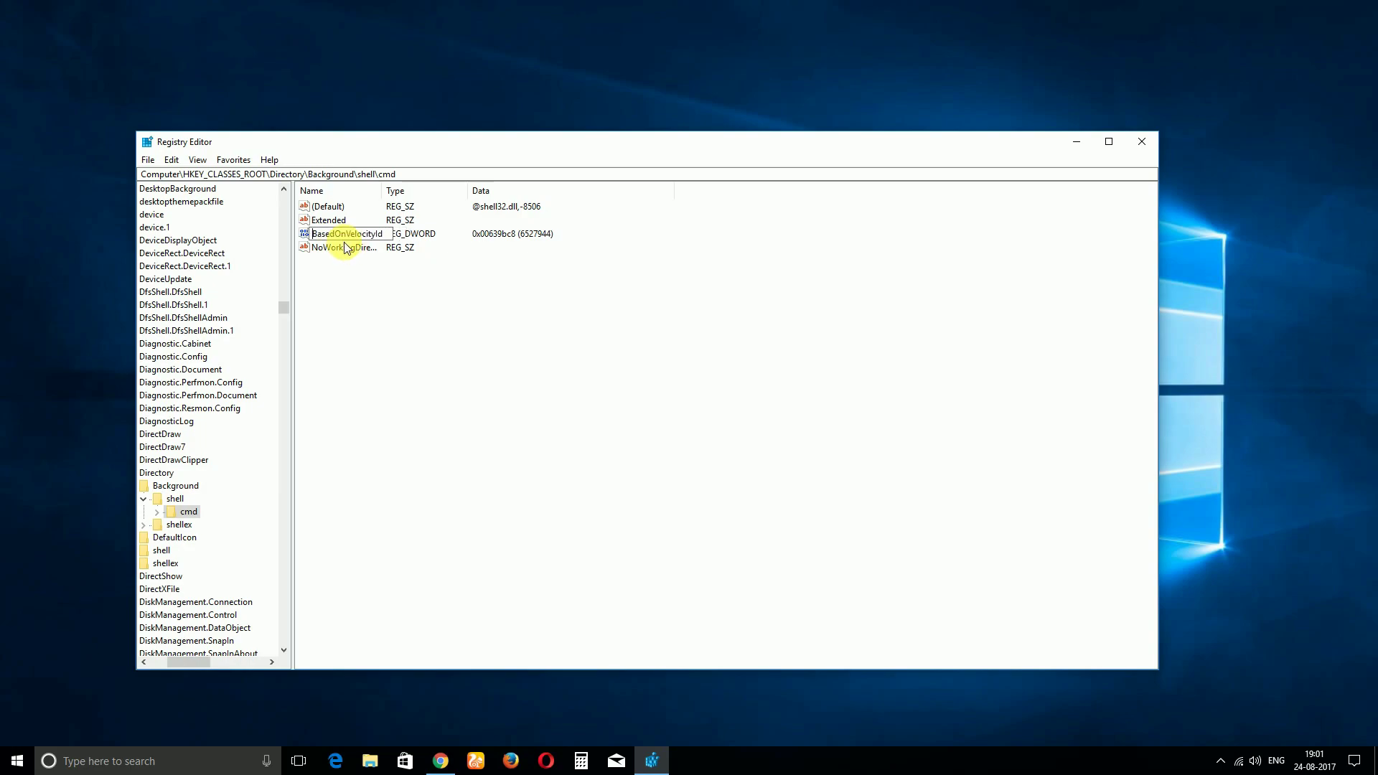
{"action": "type", "text": "Show"}
{"action": "key", "text": "Return"}
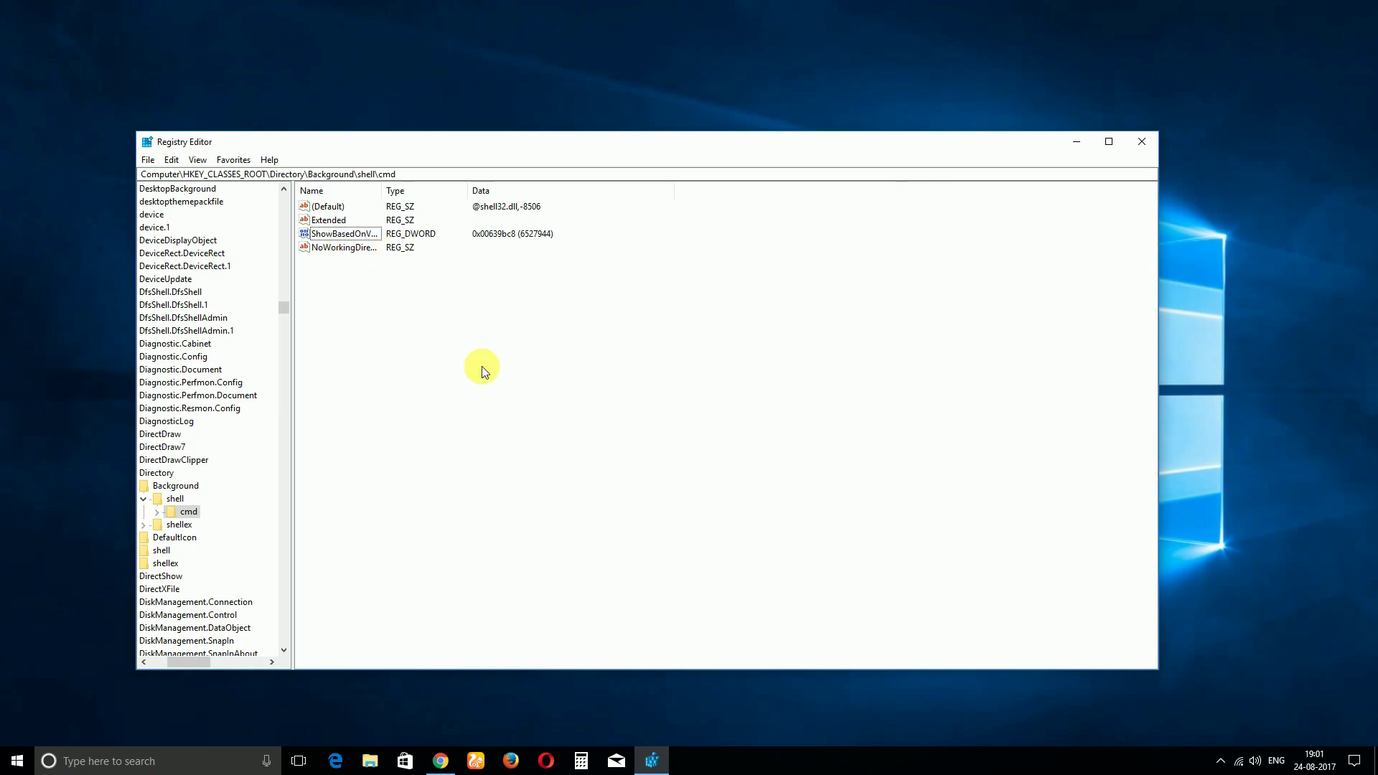
In File Explorer's This PC, check the Local Disk (C:) background and drive context menus for 'Open command window here'
{"action": "left_click", "coordinate": [374, 761]}
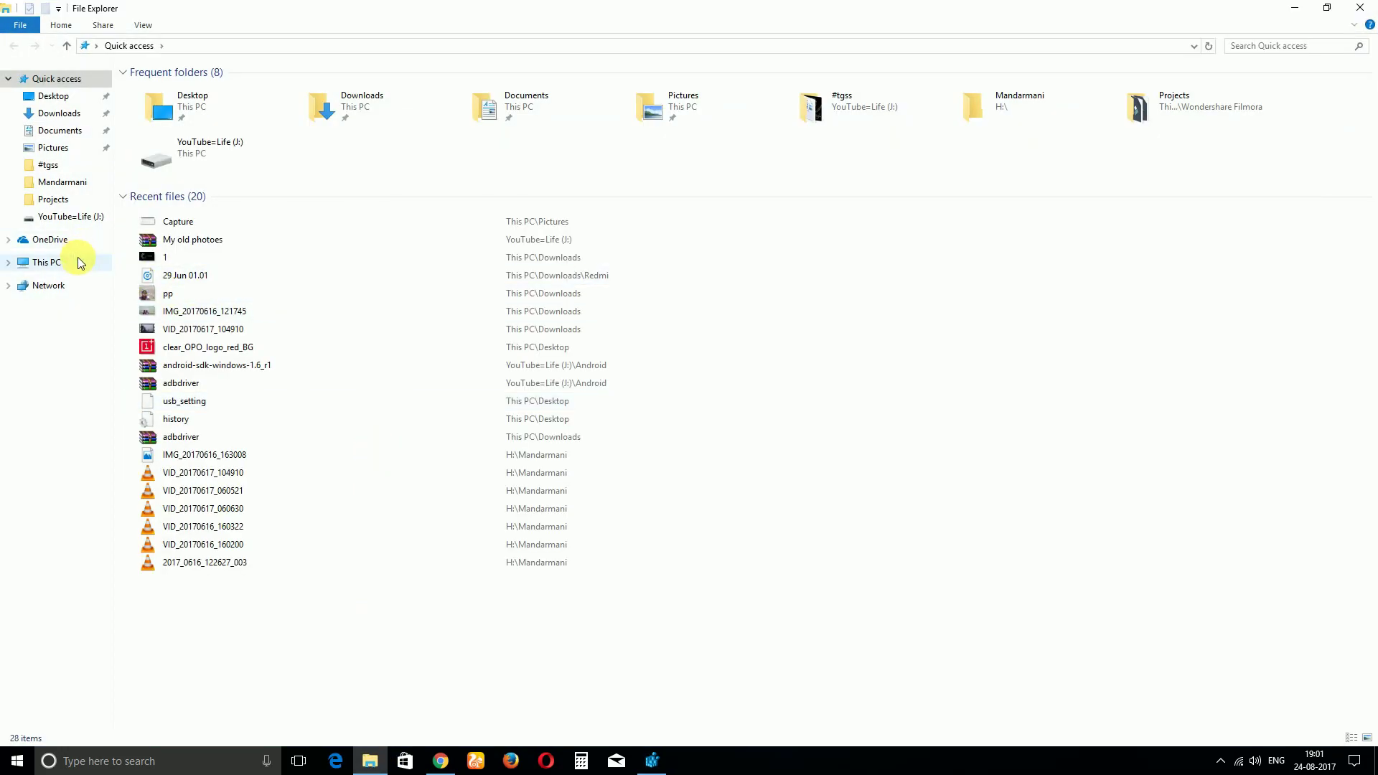
{"action": "left_click", "coordinate": [48, 263]}
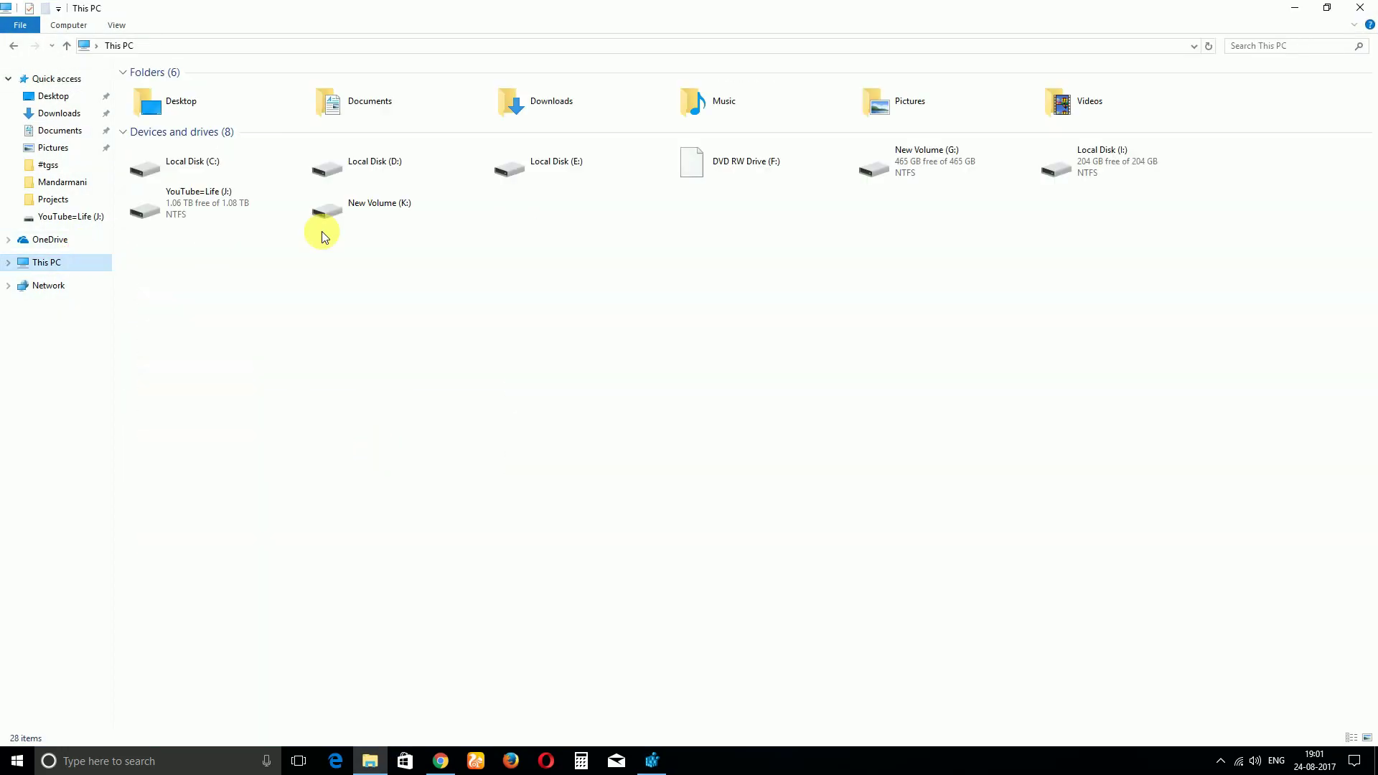
{"action": "double_click", "coordinate": [191, 151]}
{"action": "right_click", "coordinate": [323, 304]}
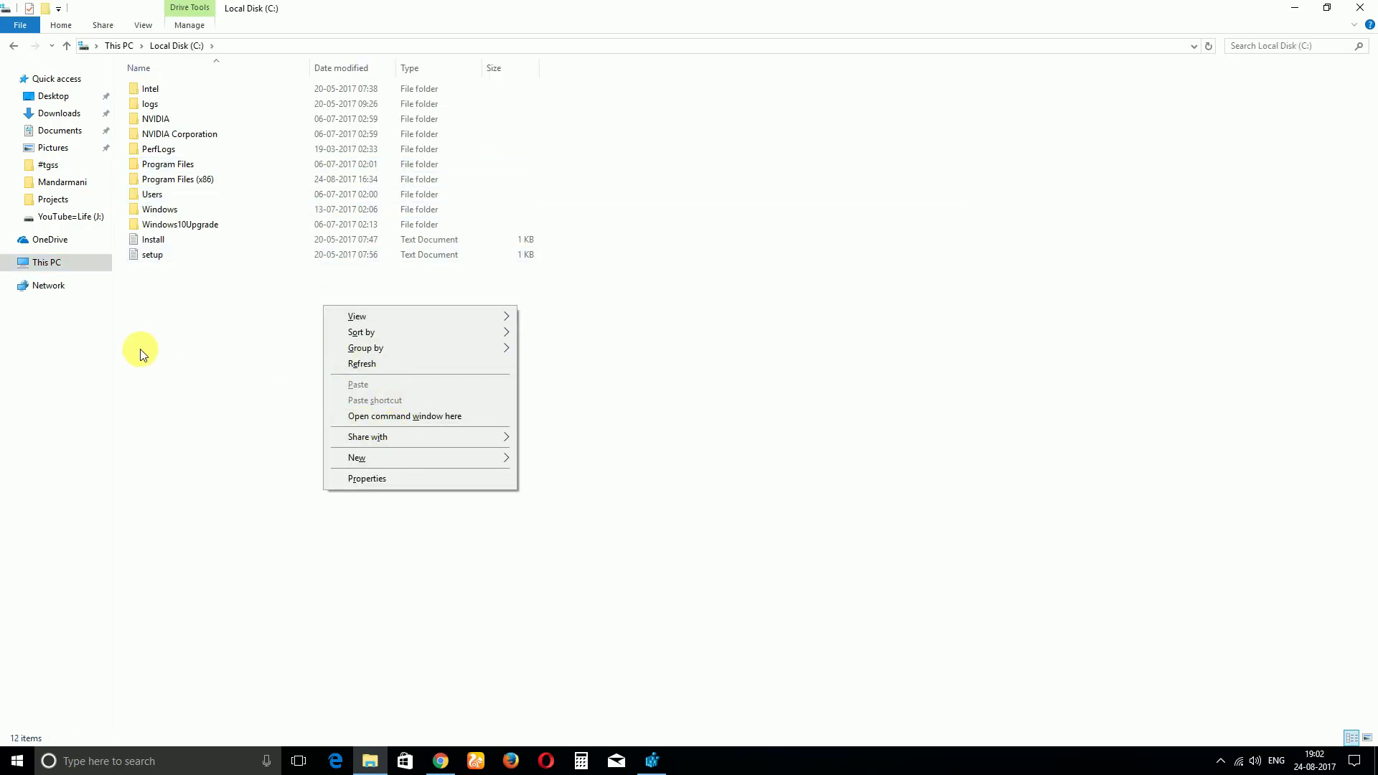
{"action": "left_click", "coordinate": [12, 45]}
{"action": "left_click", "coordinate": [13, 45]}
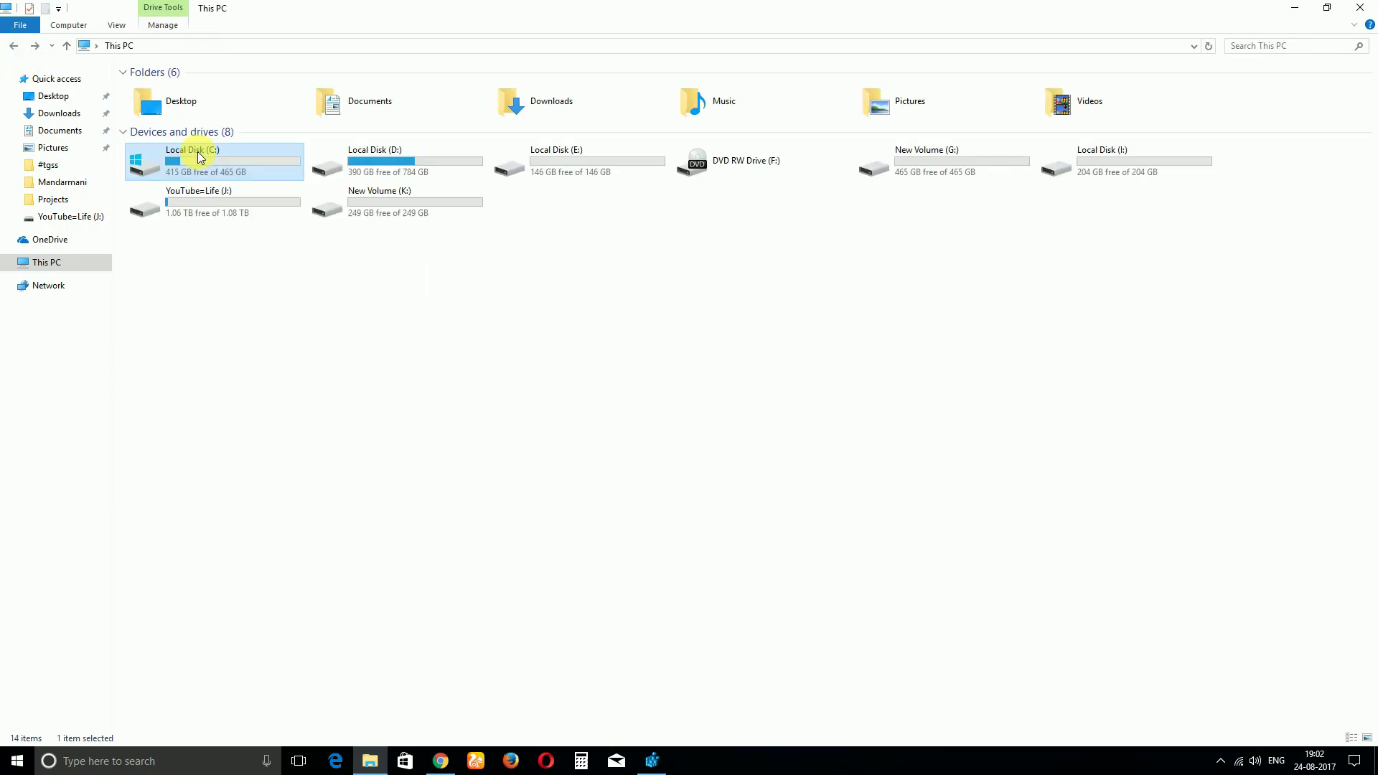
{"action": "right_click", "coordinate": [201, 155]}
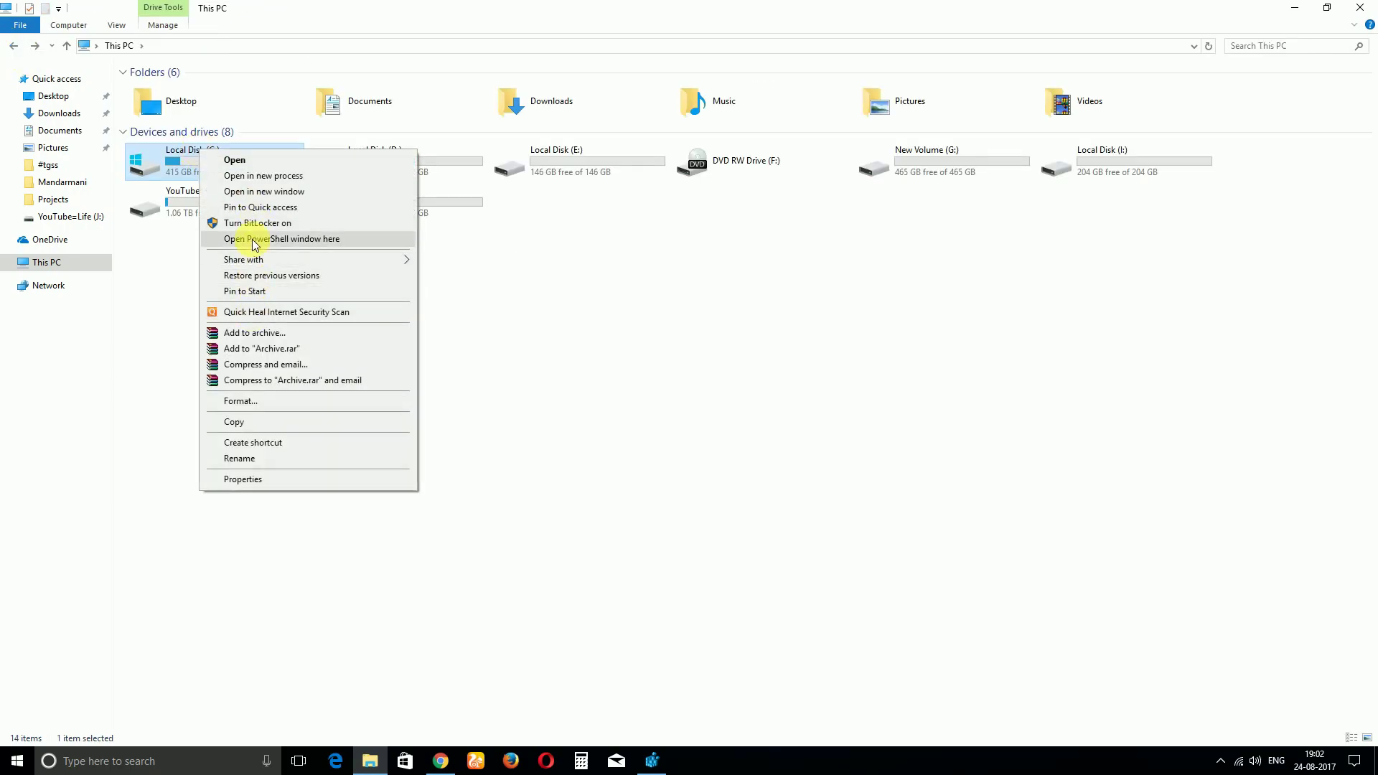
{"action": "left_click", "coordinate": [459, 273]}
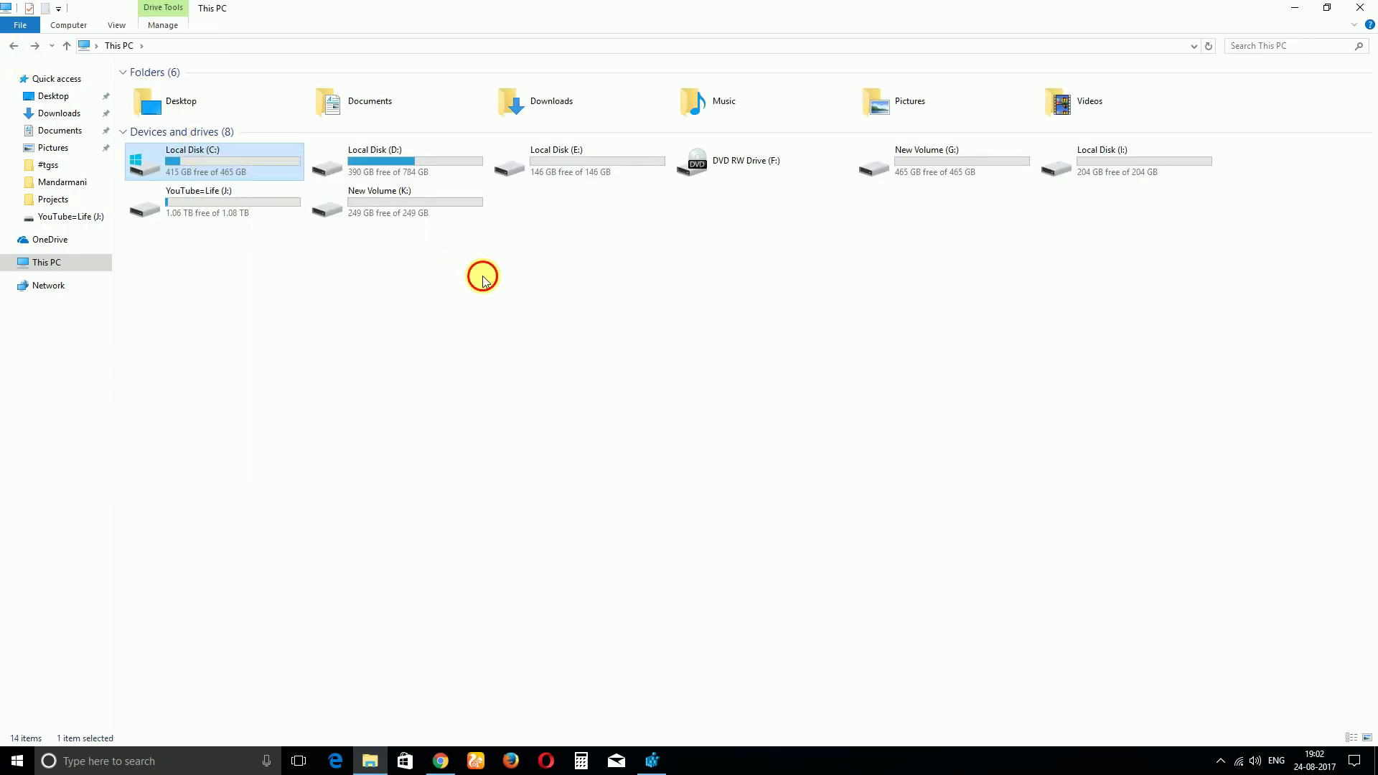
Confirm the Local Disk (D:) and empty Local Disk (E:) backgrounds offer 'Open command window here'
{"action": "double_click", "coordinate": [369, 170]}
{"action": "right_click", "coordinate": [468, 329]}
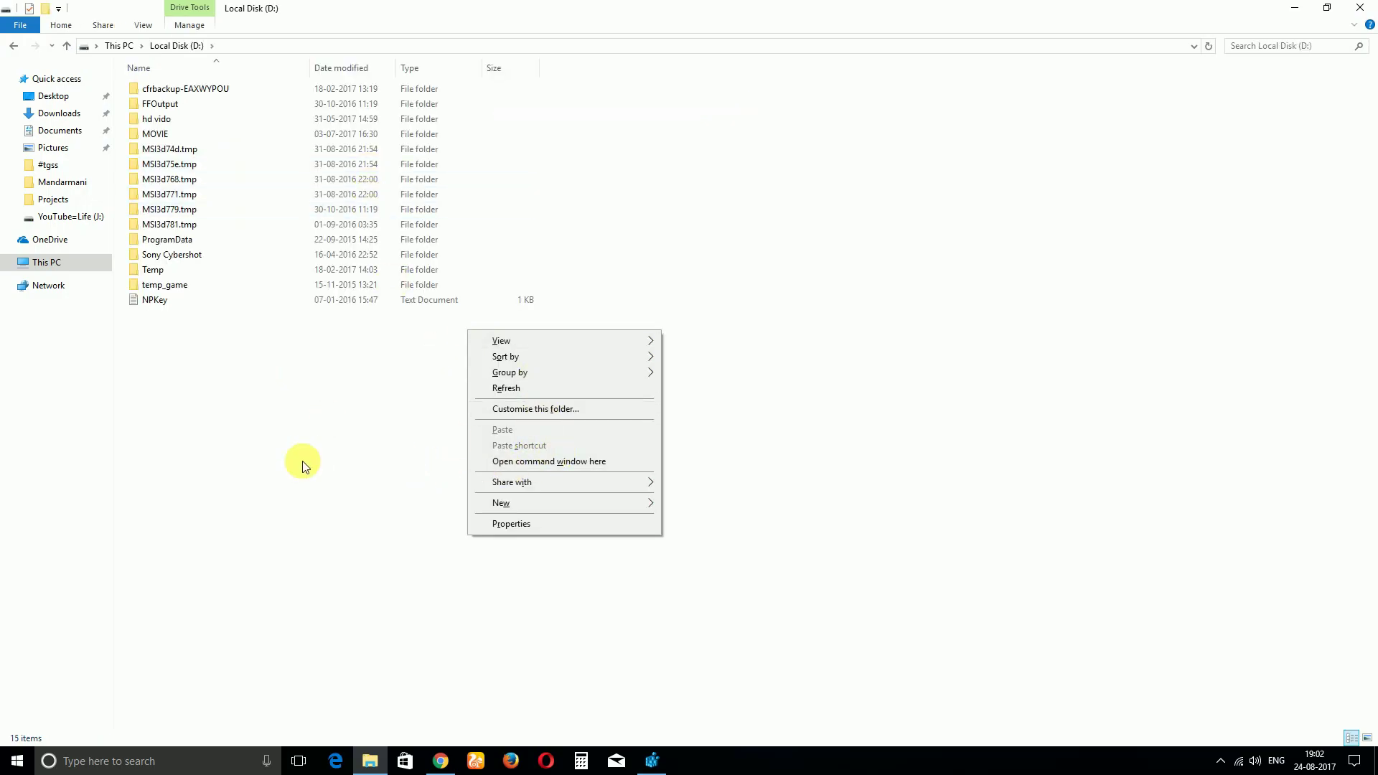
{"action": "left_click", "coordinate": [15, 49]}
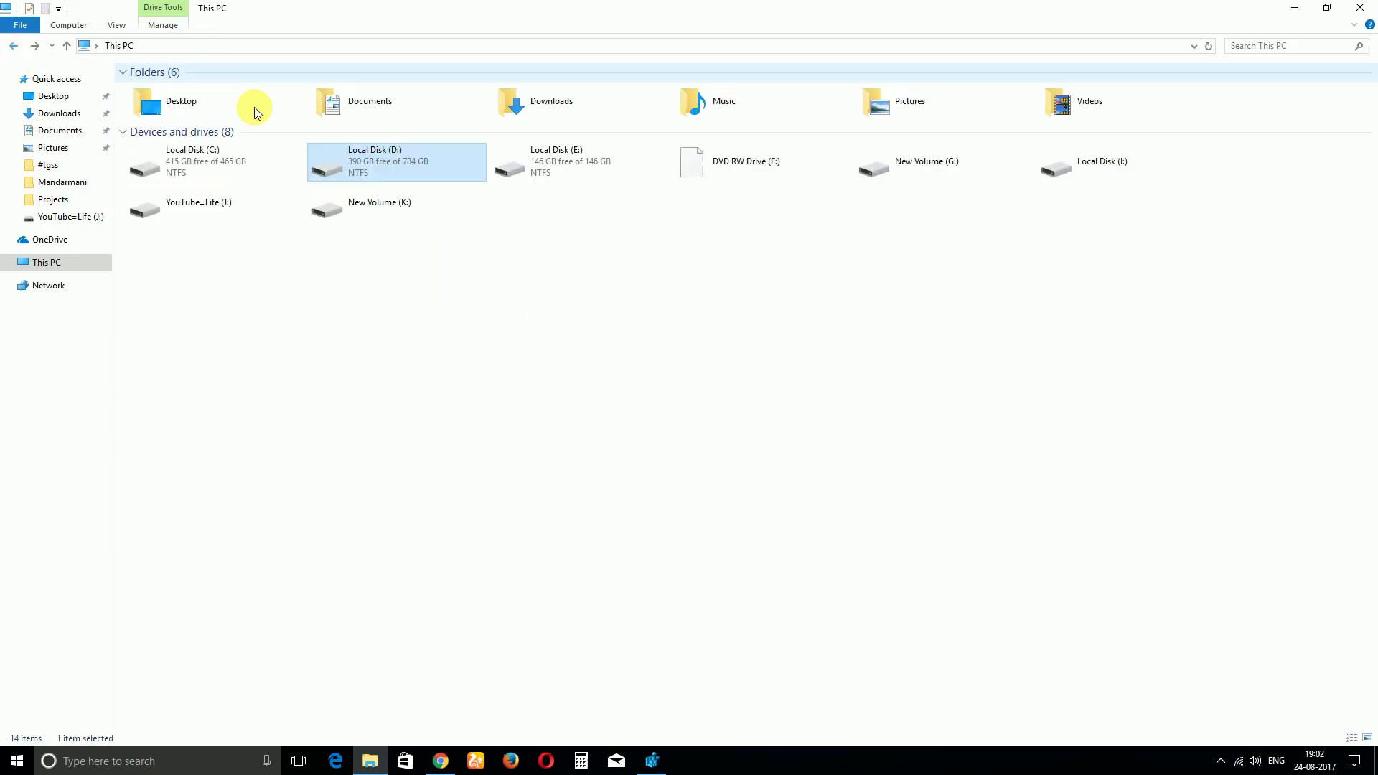
{"action": "double_click", "coordinate": [541, 167]}
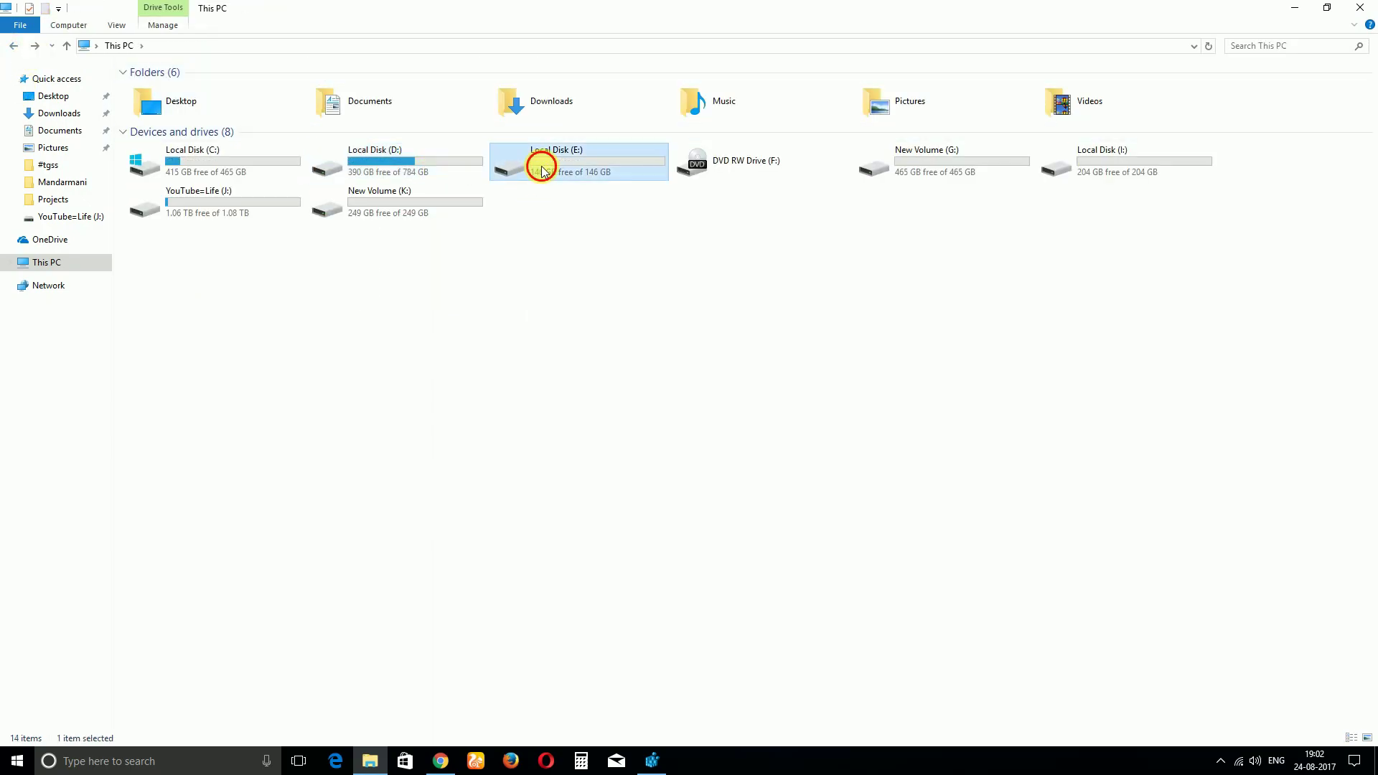
{"action": "right_click", "coordinate": [547, 260]}
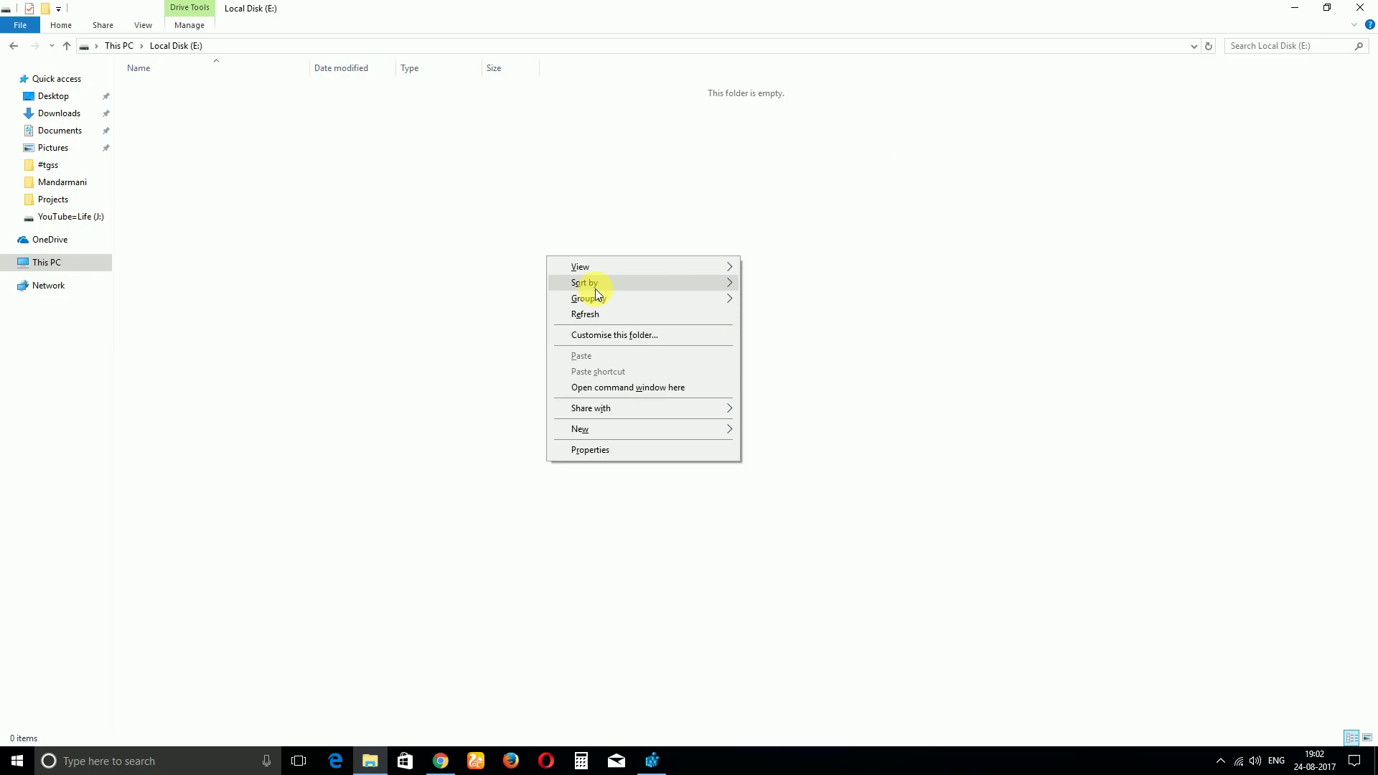
{"action": "left_click", "coordinate": [380, 291]}
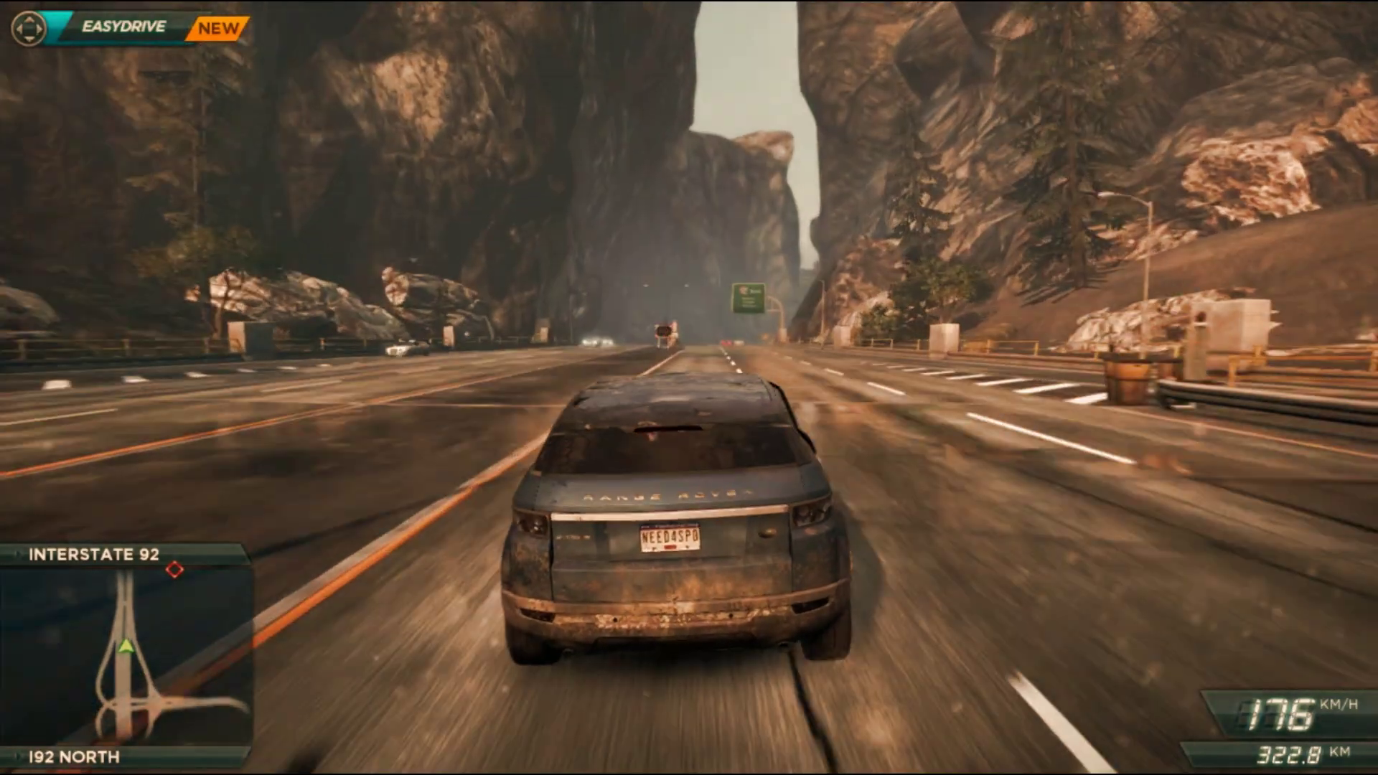